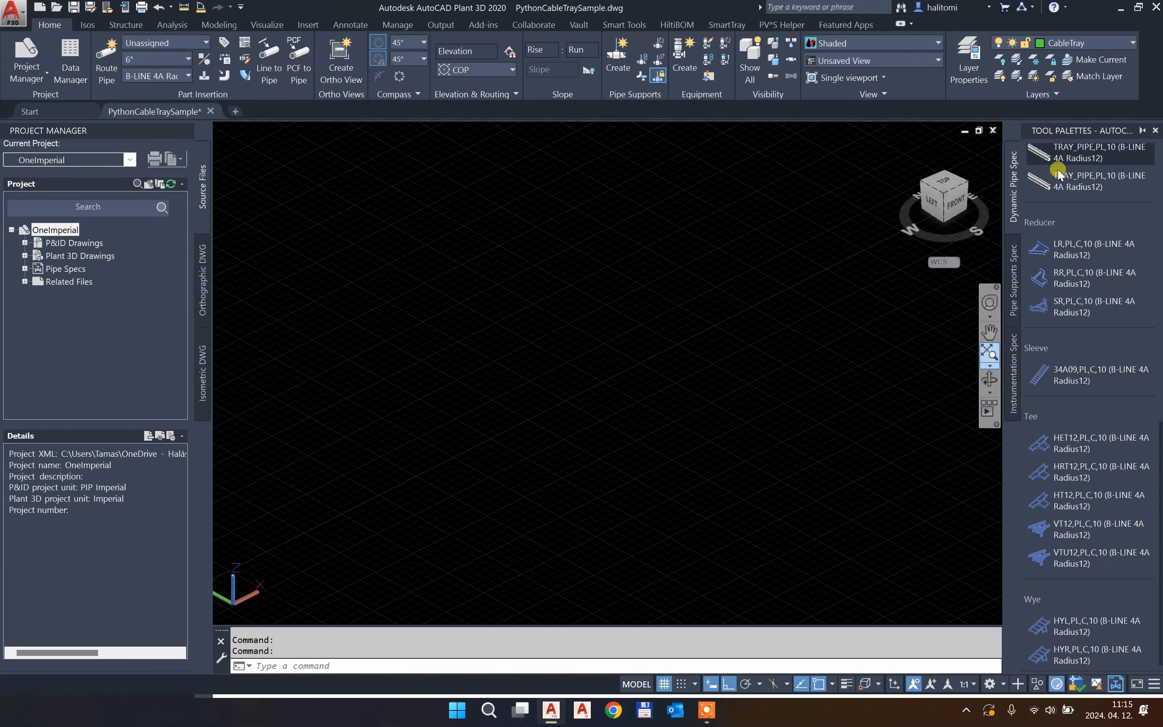
Step: Insert one 34A09 straight cable tray section from the Sleeve parts into the empty model at 0° rotation
{"action": "left_click", "coordinate": [1041, 377]}
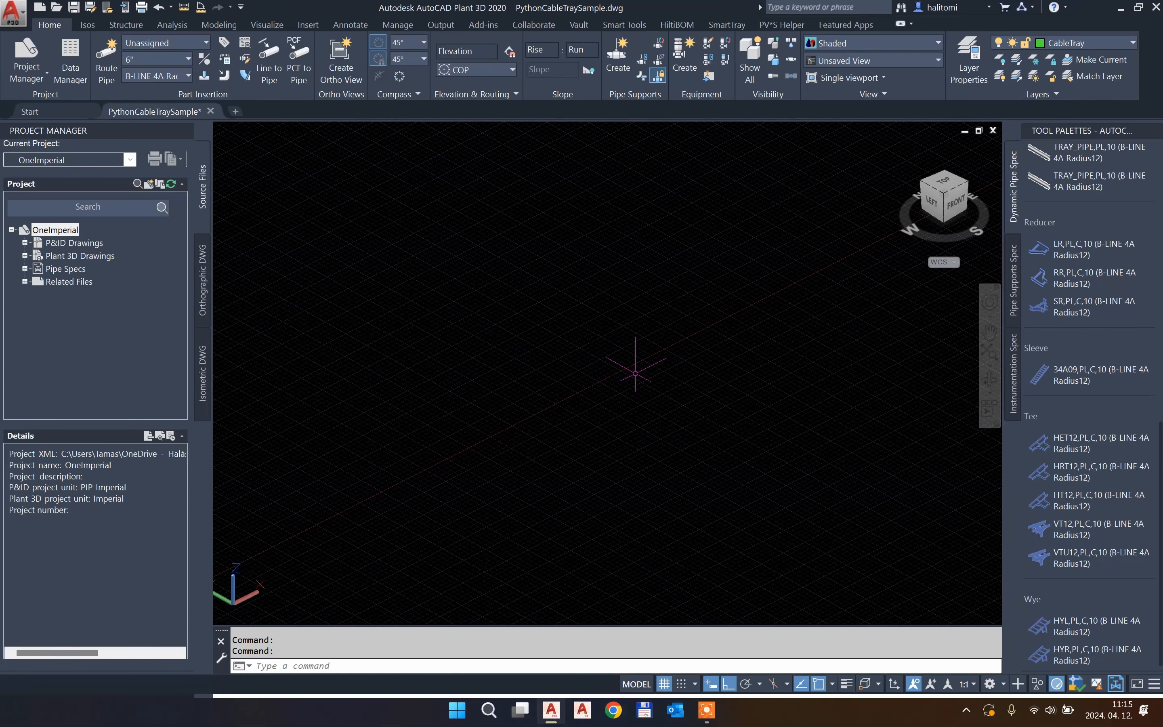
{"action": "left_click", "coordinate": [1040, 382]}
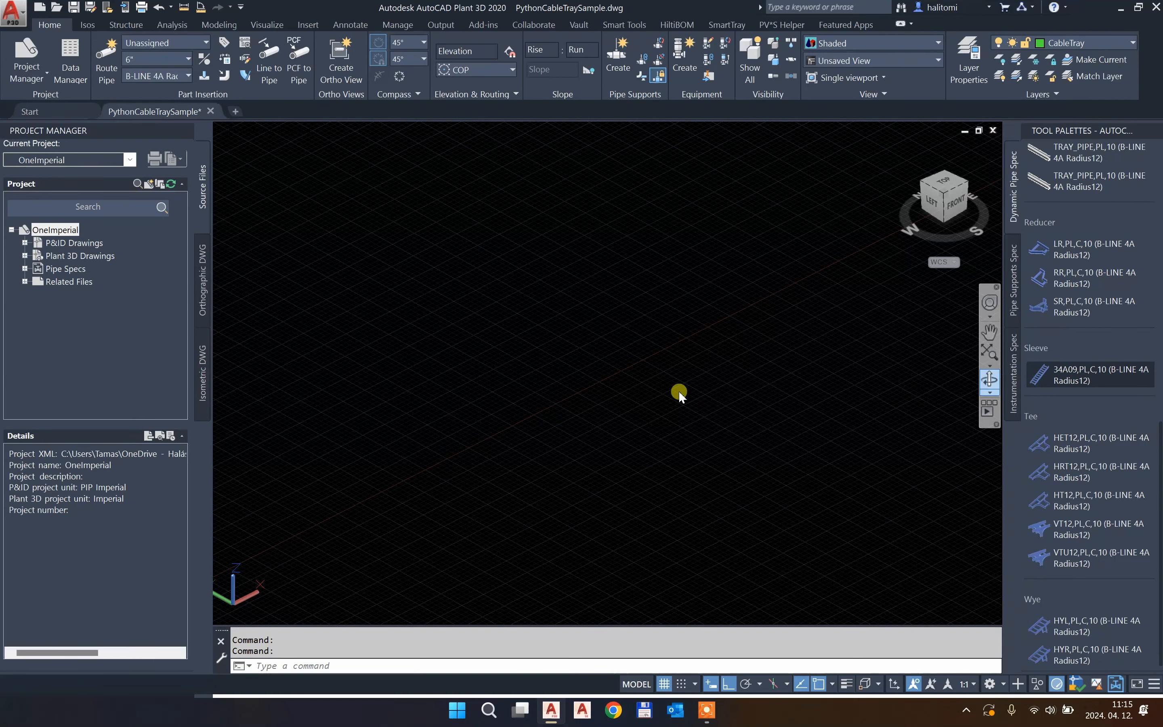
{"action": "left_click", "coordinate": [424, 416]}
{"action": "left_click", "coordinate": [442, 462]}
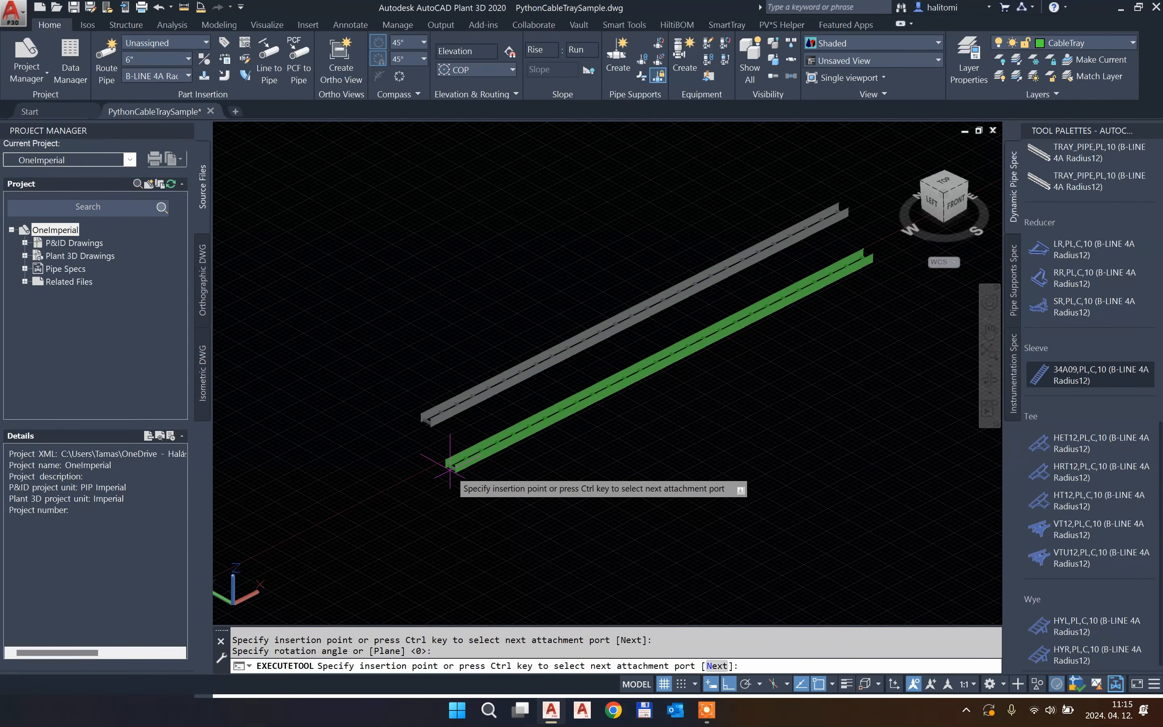
{"action": "key", "text": "Escape"}
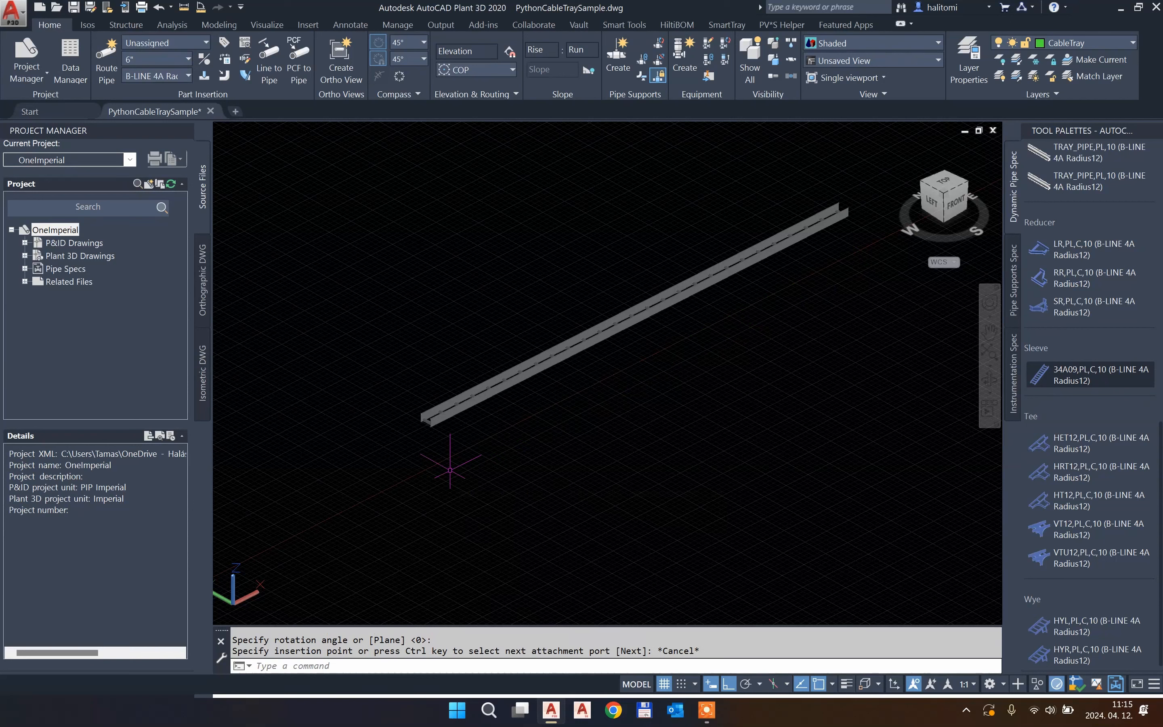
Step: Move the tray section a short distance to a new insertion point in the model
{"action": "left_click", "coordinate": [486, 396]}
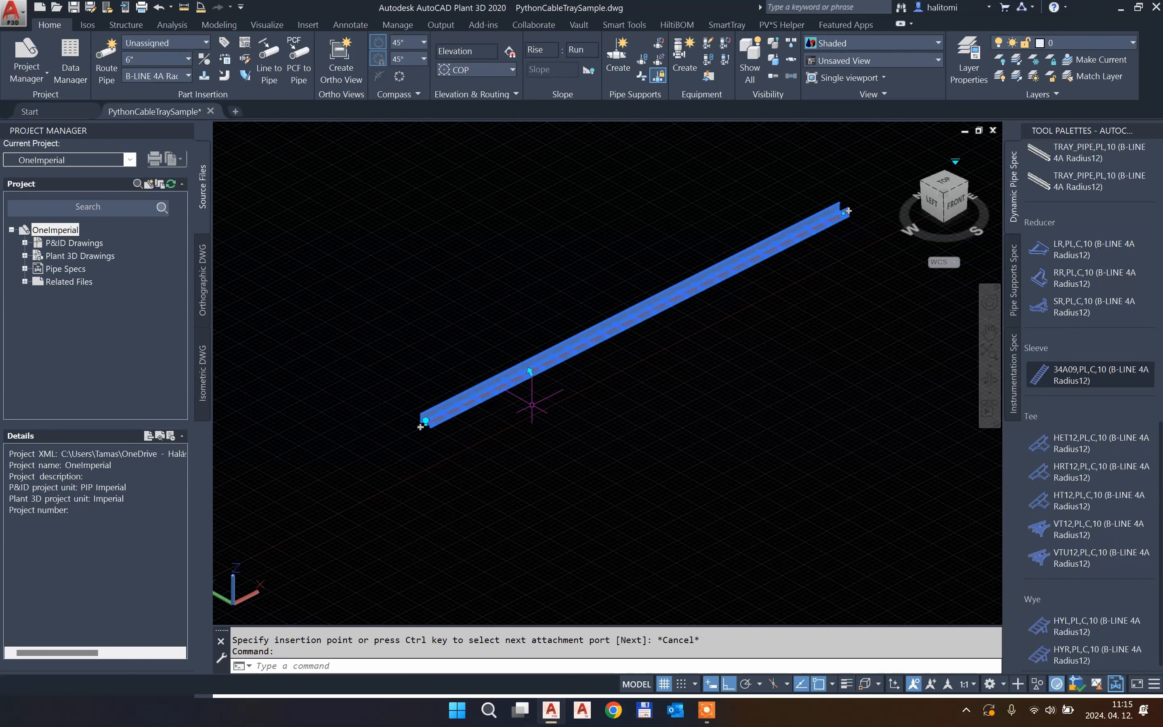
{"action": "left_click", "coordinate": [426, 421]}
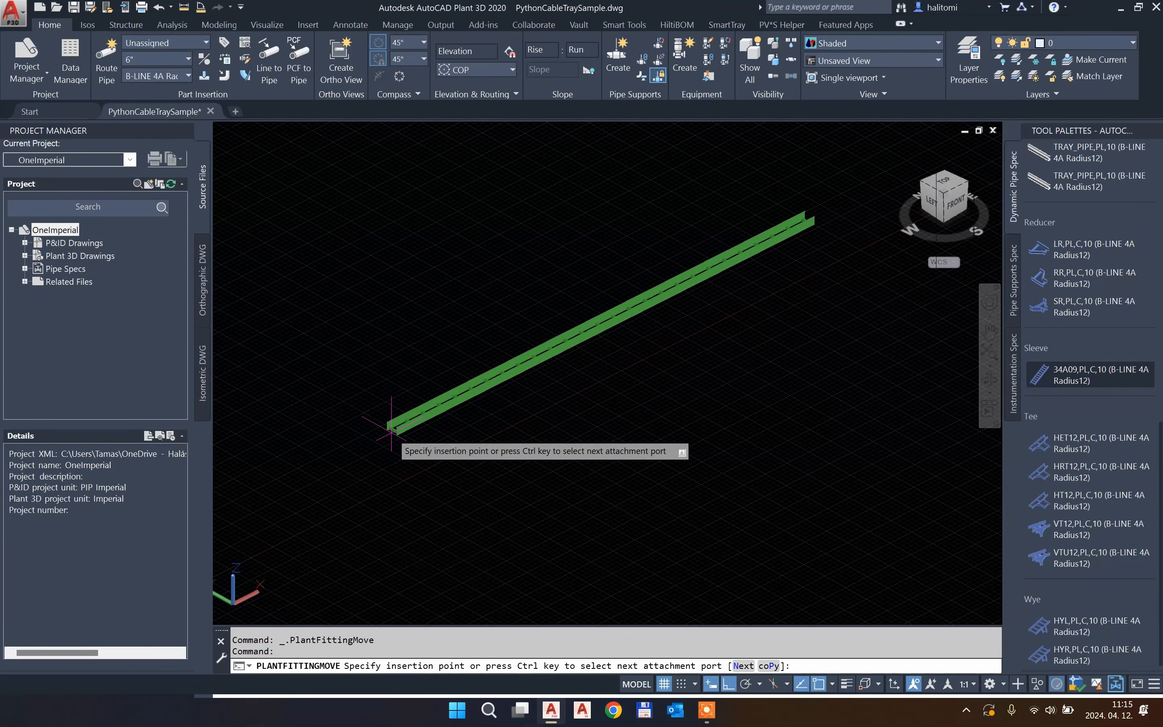
{"action": "left_click", "coordinate": [432, 430]}
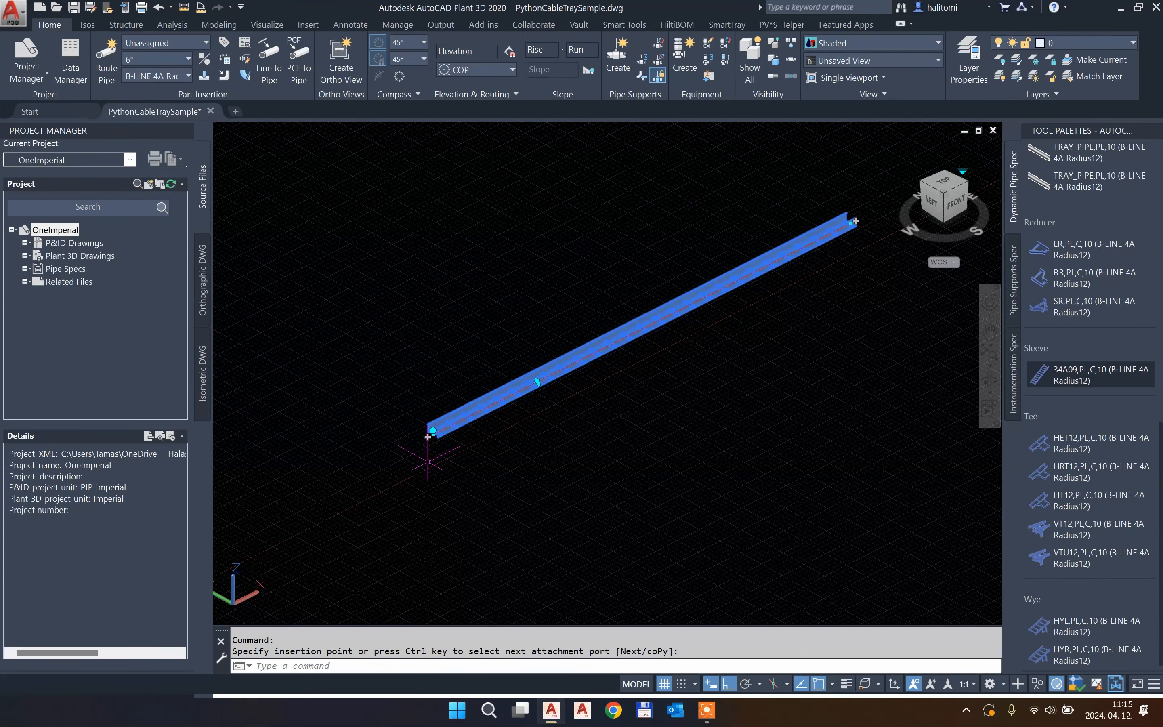
Step: Set the tray section's L1 length dimension to 120 in its part geometry properties
{"action": "key", "text": "ctrl+1"}
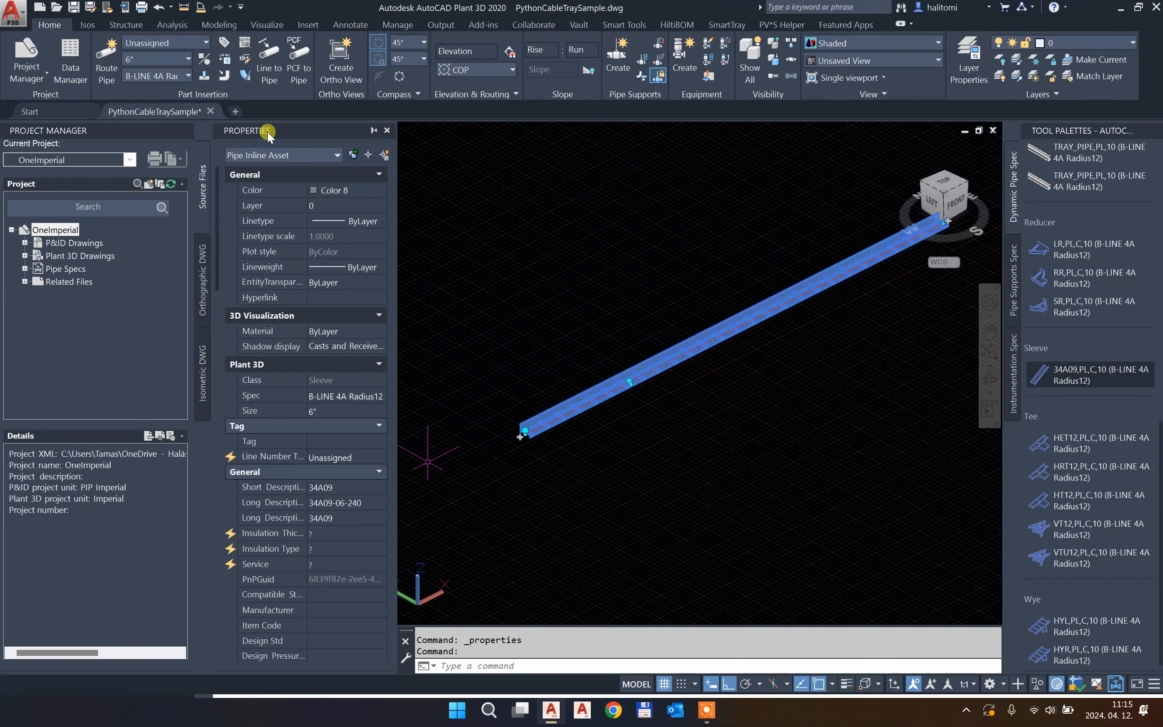
{"action": "right_click", "coordinate": [595, 394]}
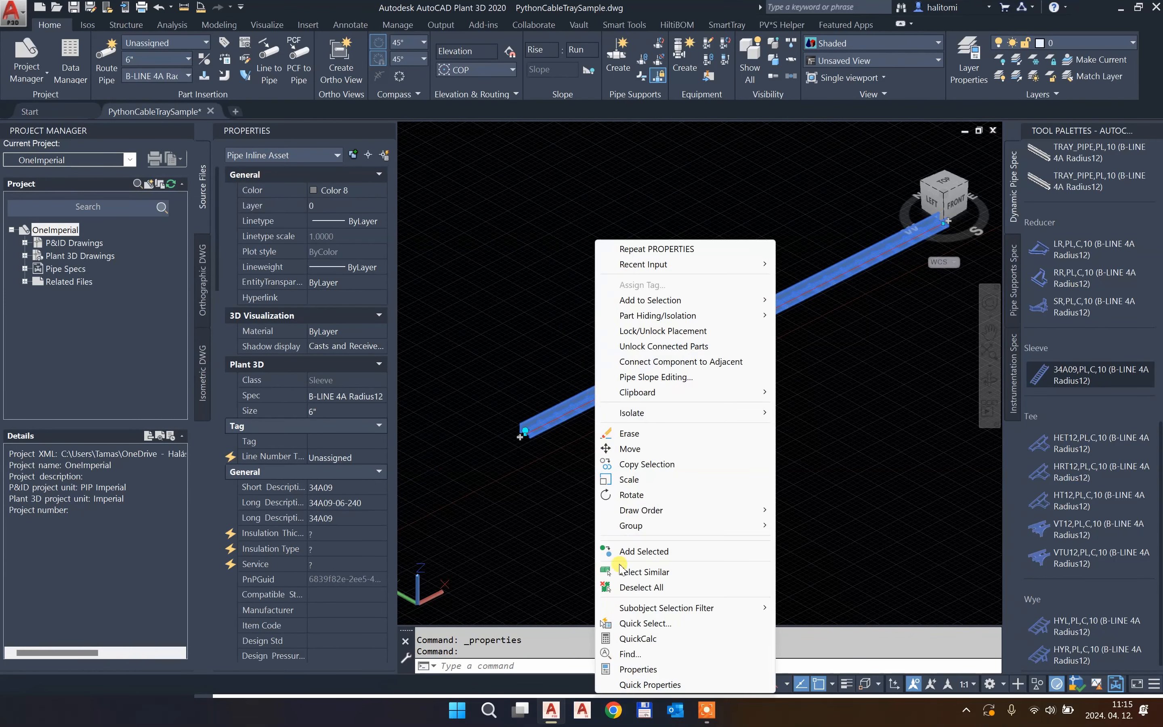
{"action": "left_click", "coordinate": [410, 270]}
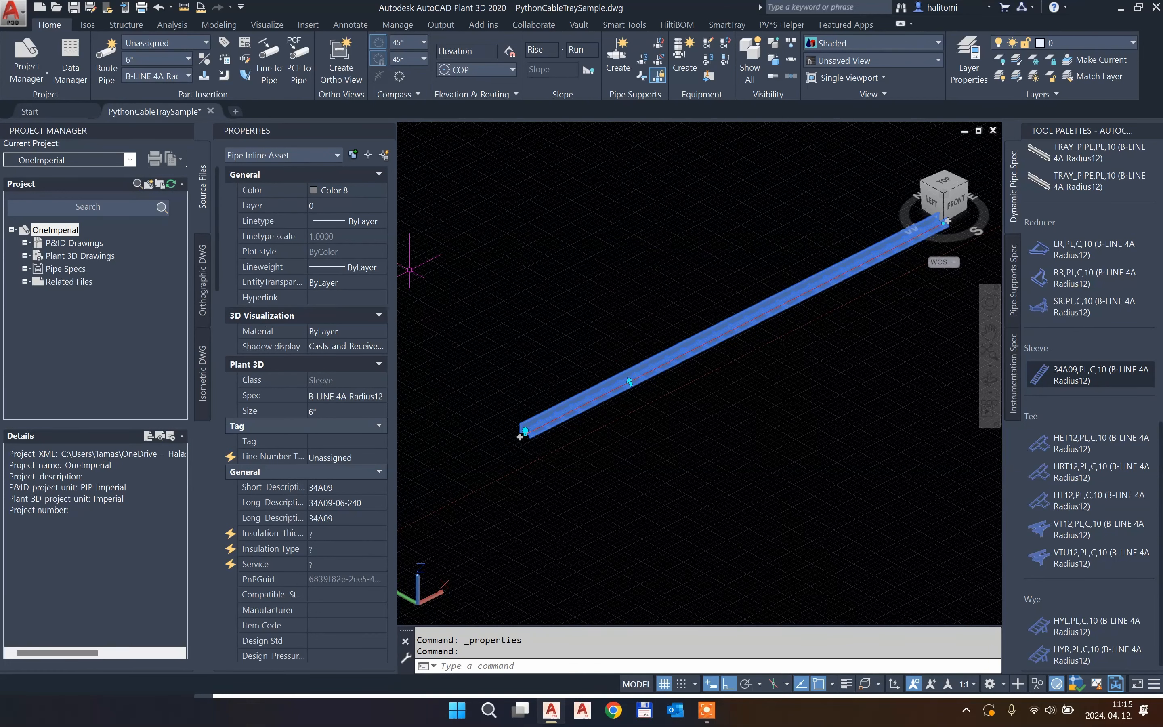
{"action": "scroll", "coordinate": [349, 406], "scroll_direction": "down", "scroll_amount": 15}
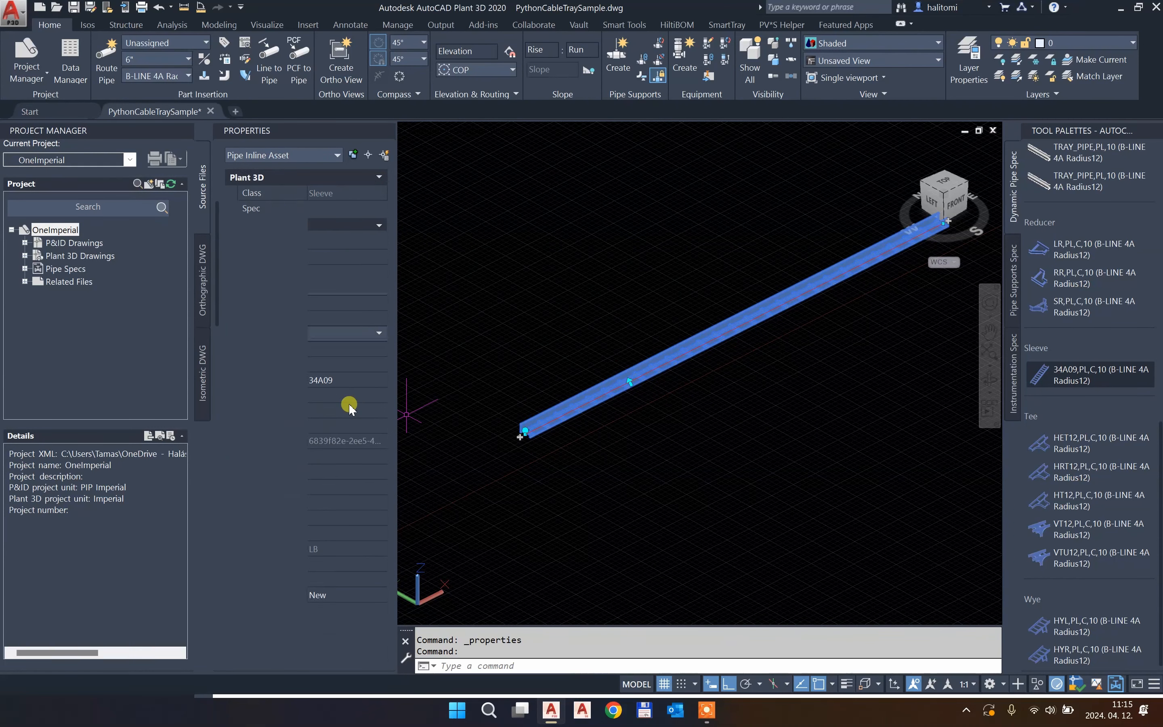
{"action": "scroll", "coordinate": [349, 403], "scroll_direction": "down", "scroll_amount": 10}
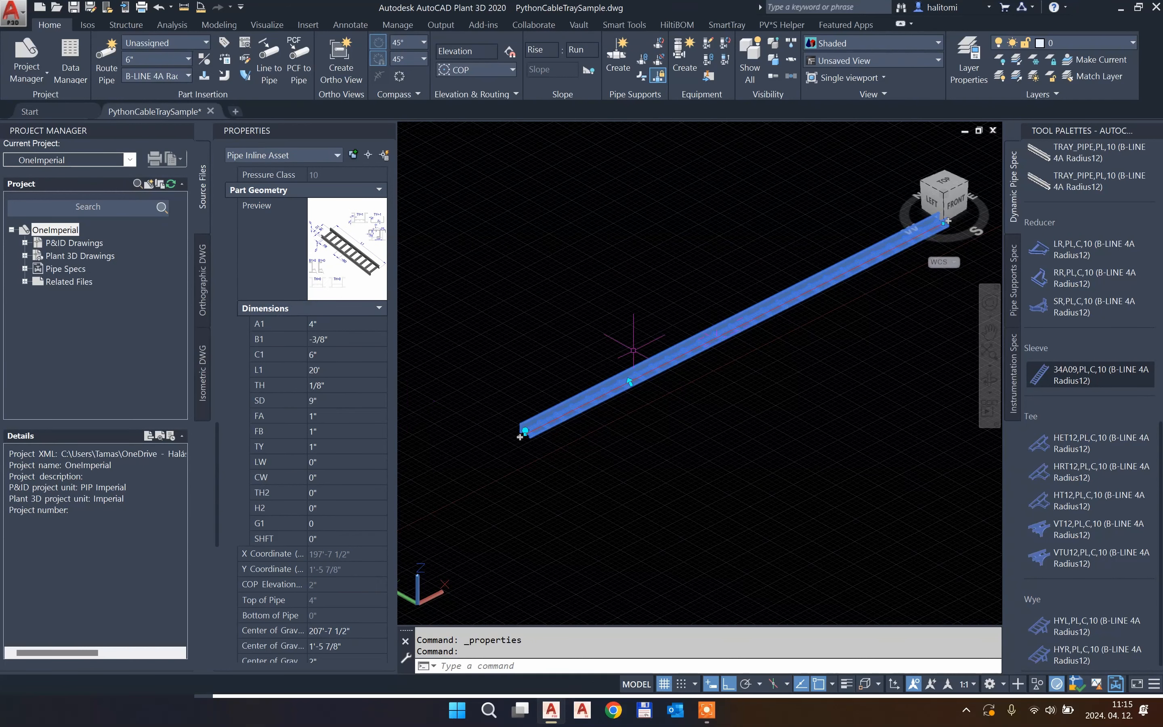
{"action": "left_click", "coordinate": [360, 369]}
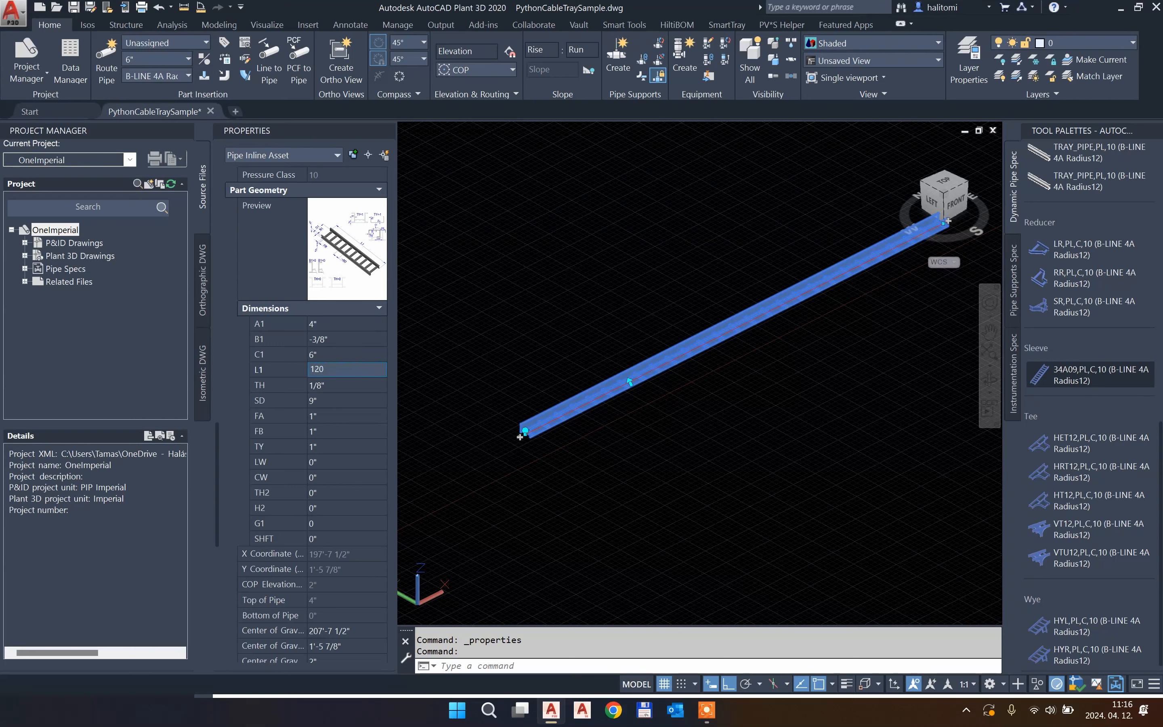
{"action": "type", "text": "120"}
{"action": "key", "text": "Return"}
{"action": "key", "text": "Escape"}
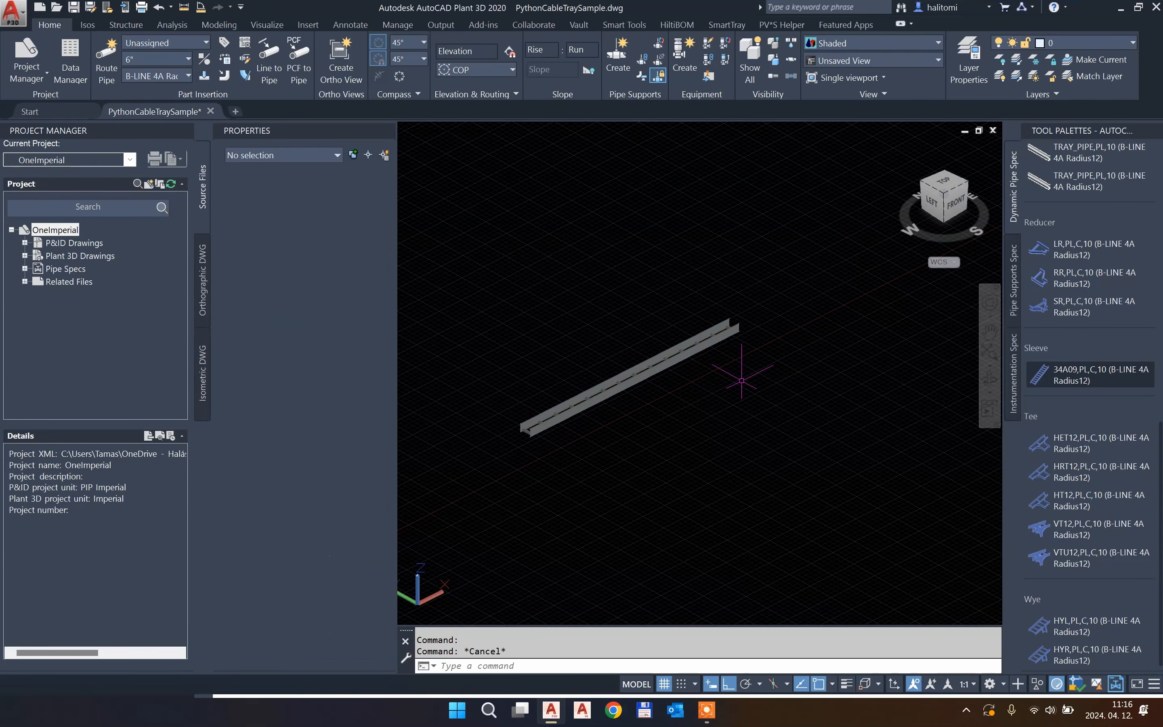
{"action": "middle_click_drag", "start_coordinate": [775, 262], "coordinate": [748, 310]}
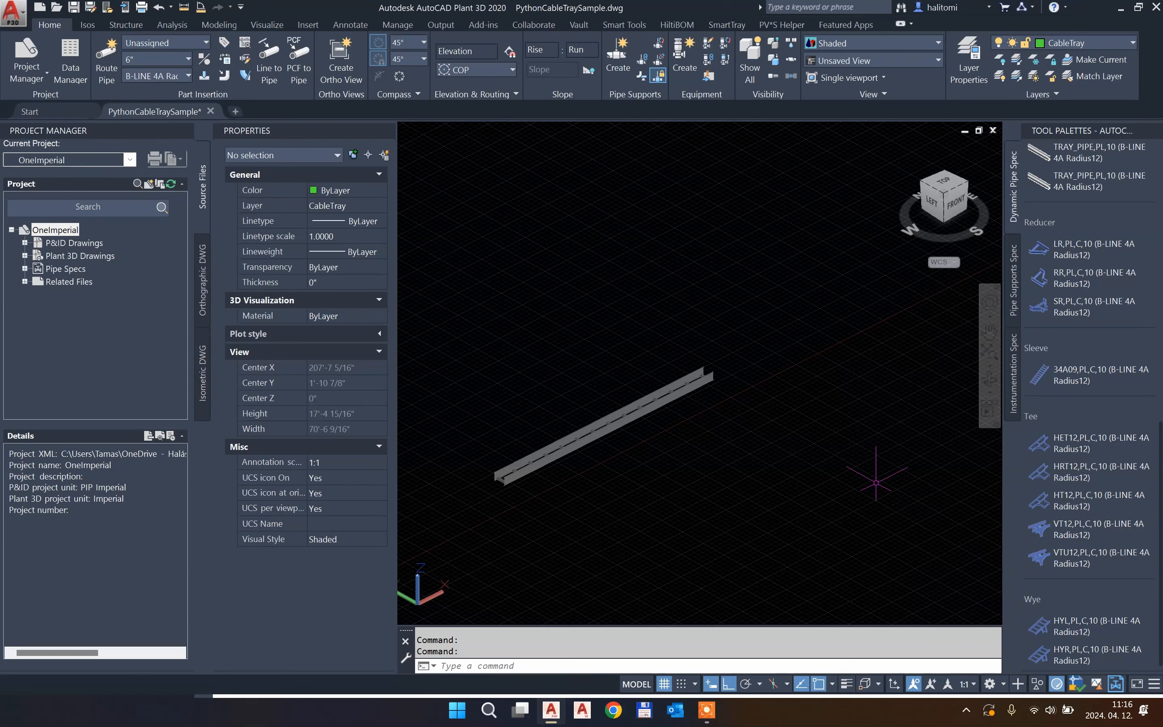
{"action": "left_click", "coordinate": [703, 383]}
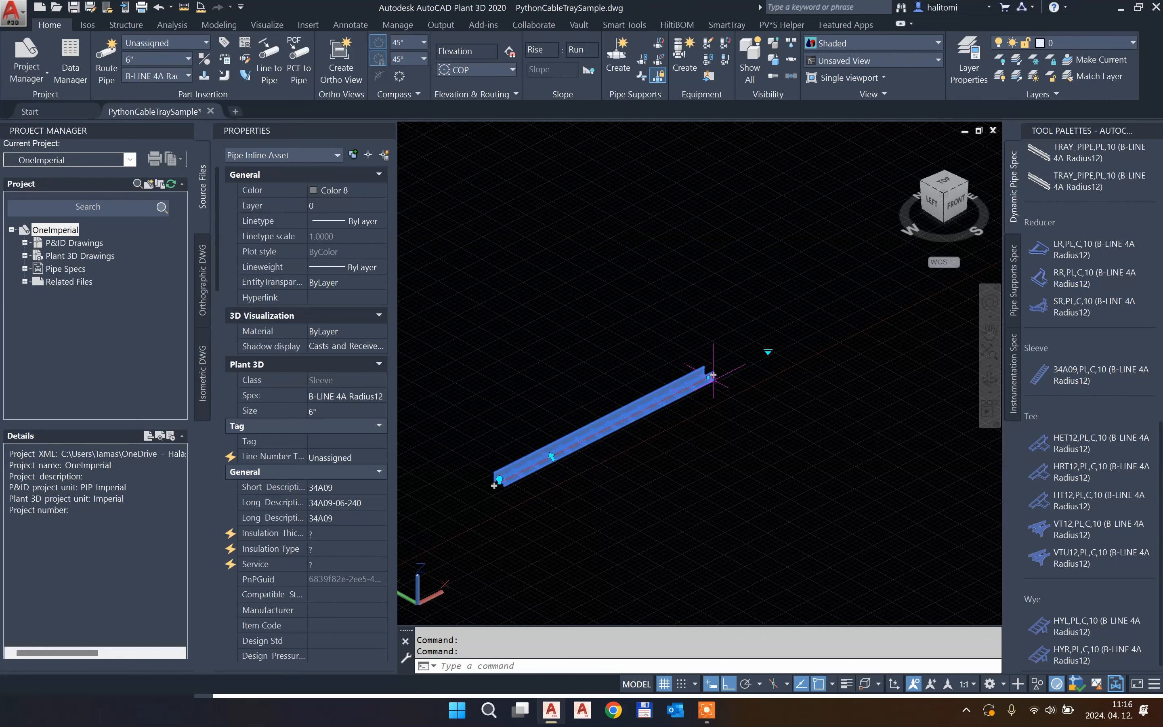
{"action": "left_click", "coordinate": [713, 375]}
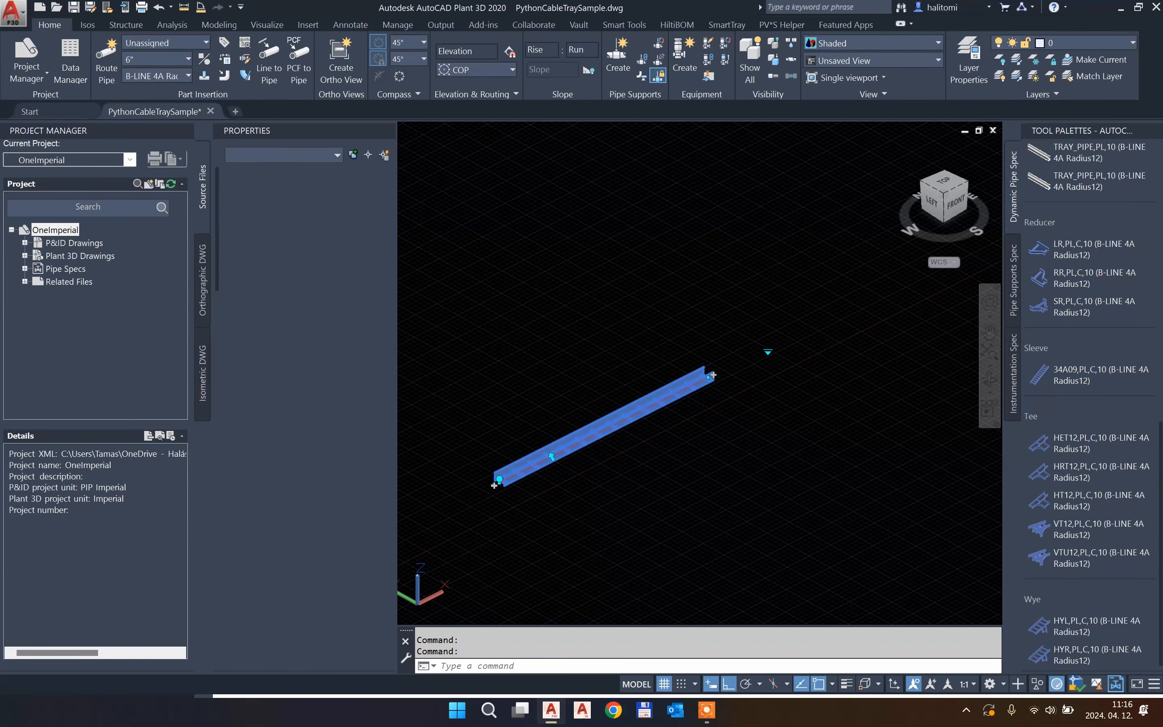
{"action": "left_click", "coordinate": [713, 375]}
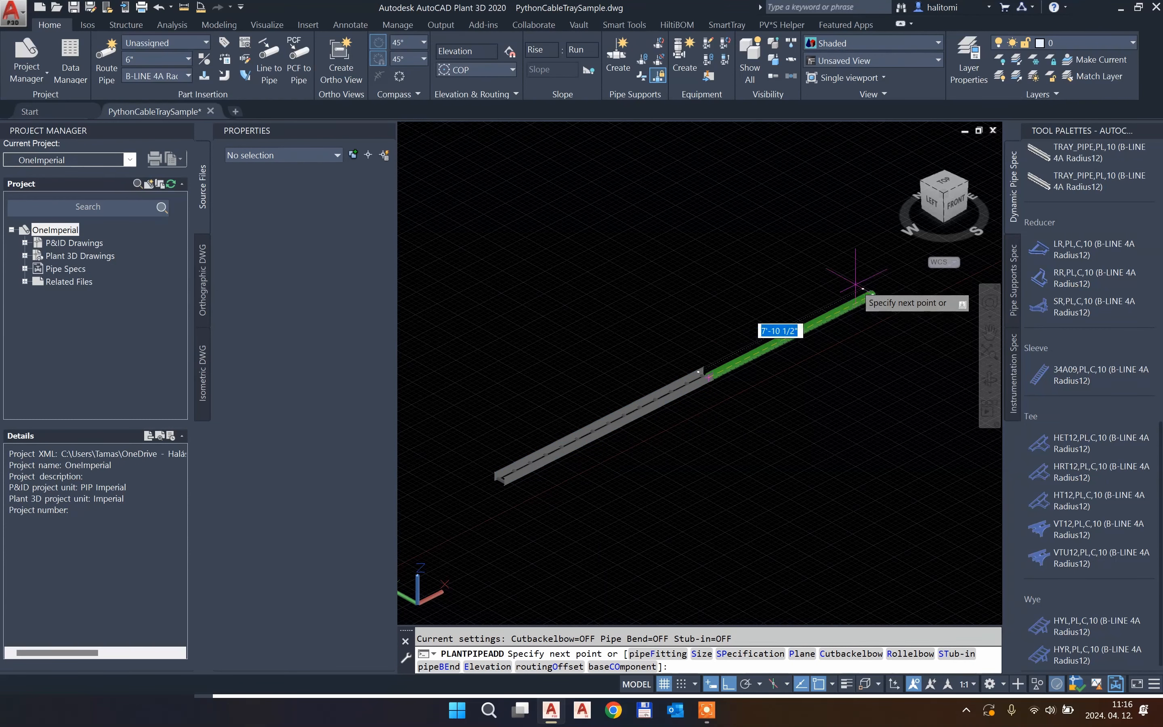
{"action": "scroll", "coordinate": [761, 347], "scroll_direction": "up", "scroll_amount": 3}
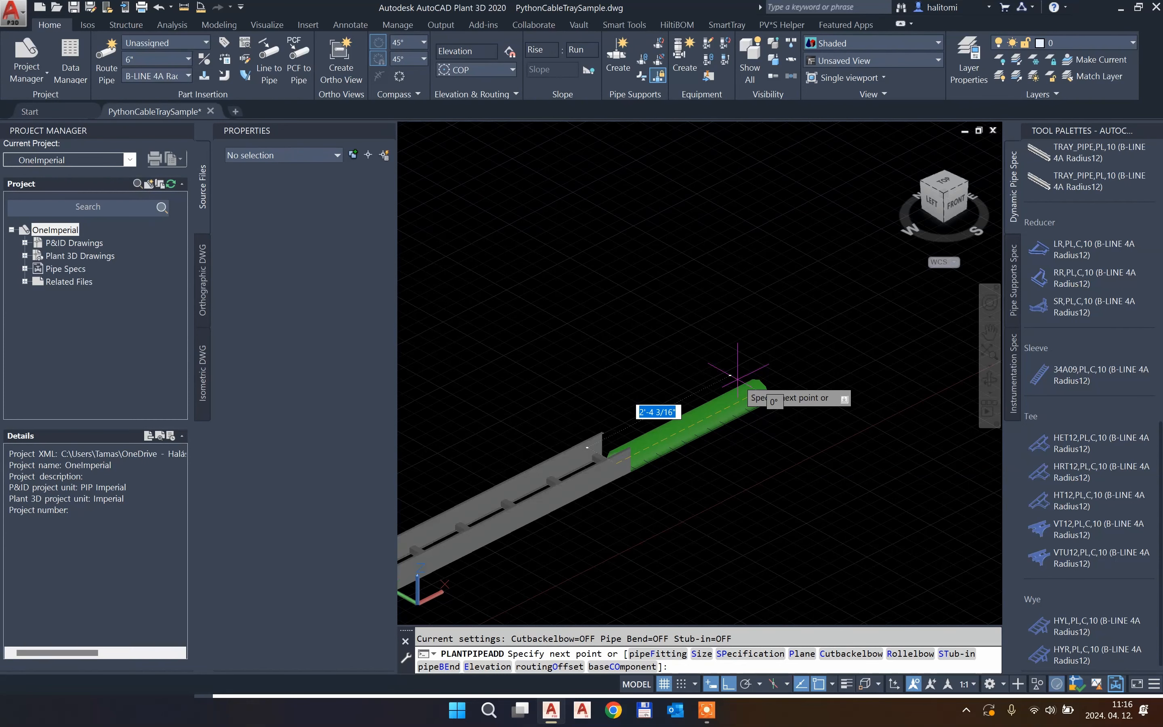
{"action": "key", "text": "Escape"}
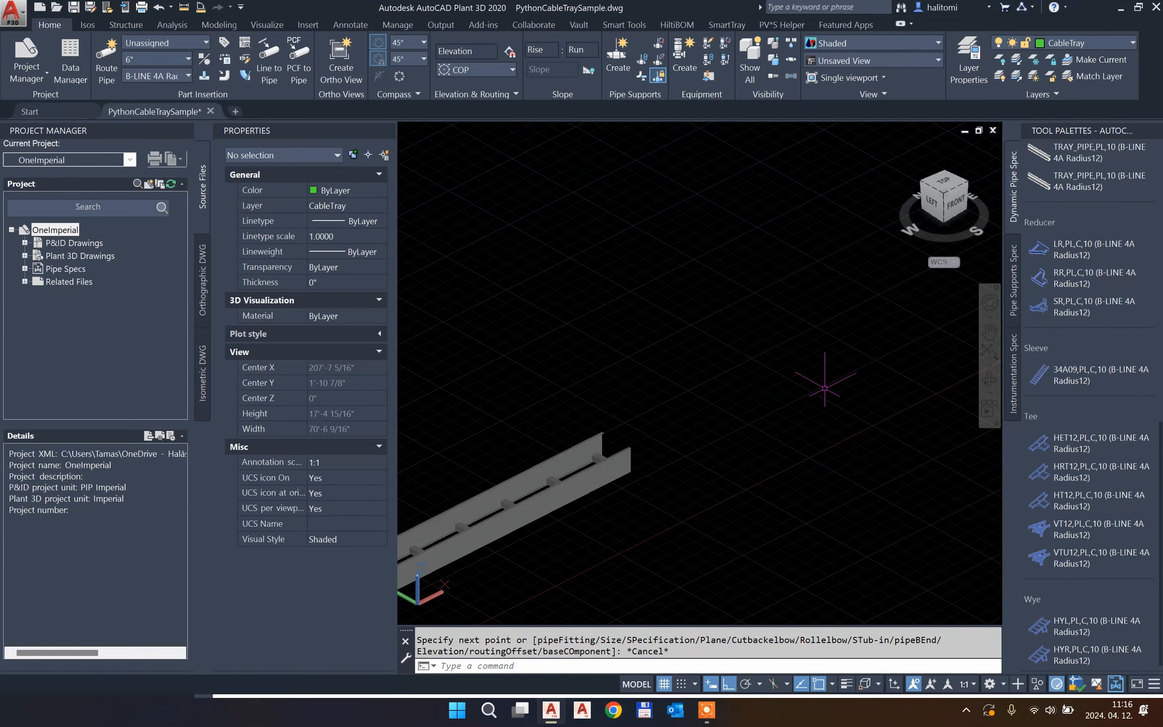
Step: Attach a 90VO12 elbow to the far end of the tray section so that it turns downward
{"action": "scroll", "coordinate": [828, 356], "scroll_direction": "down", "scroll_amount": 5}
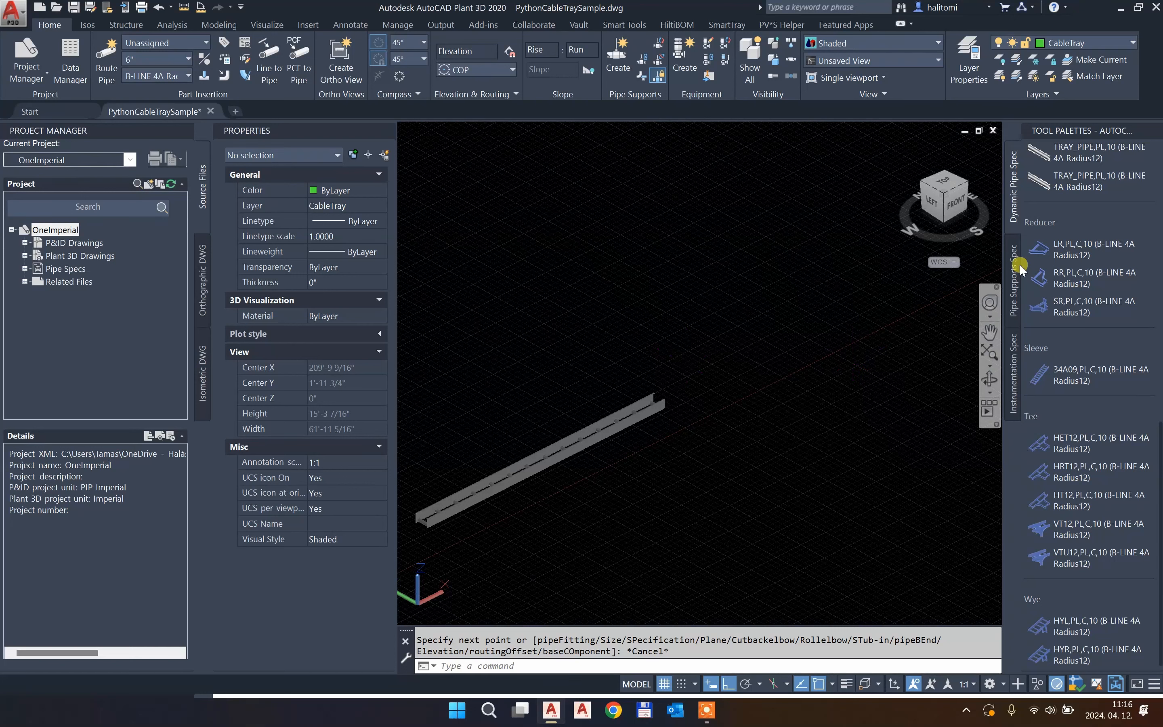
{"action": "left_click", "coordinate": [1081, 249]}
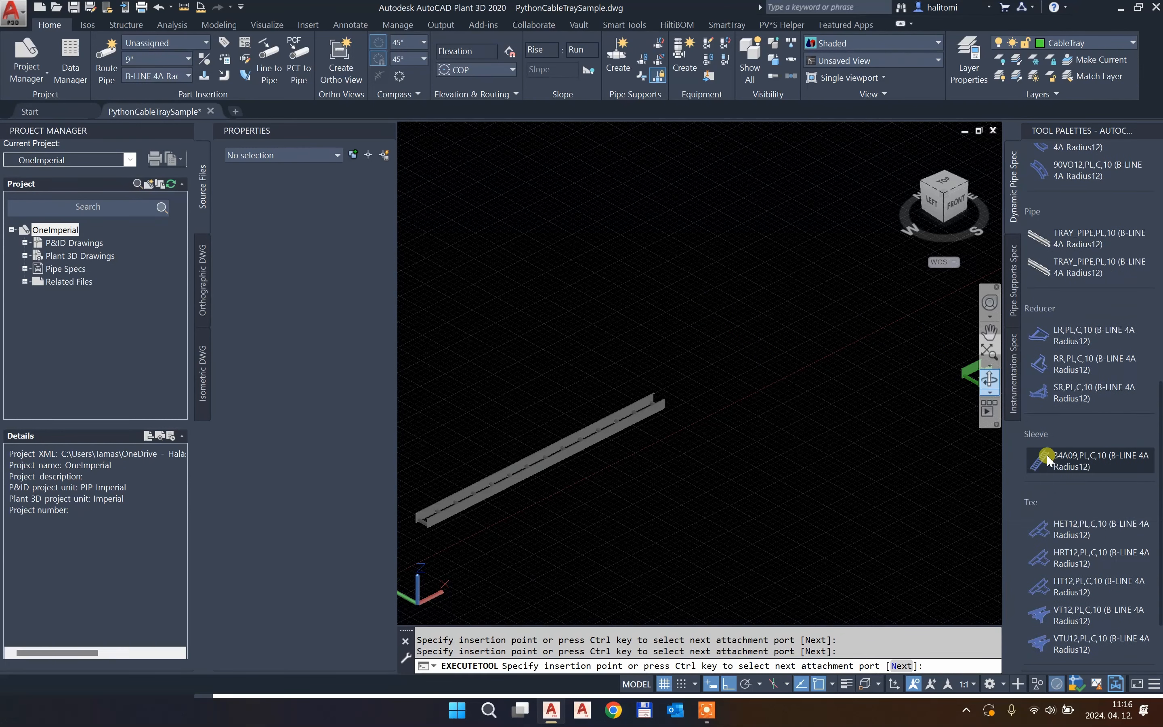
{"action": "scroll", "coordinate": [1049, 288], "scroll_direction": "up", "scroll_amount": 5}
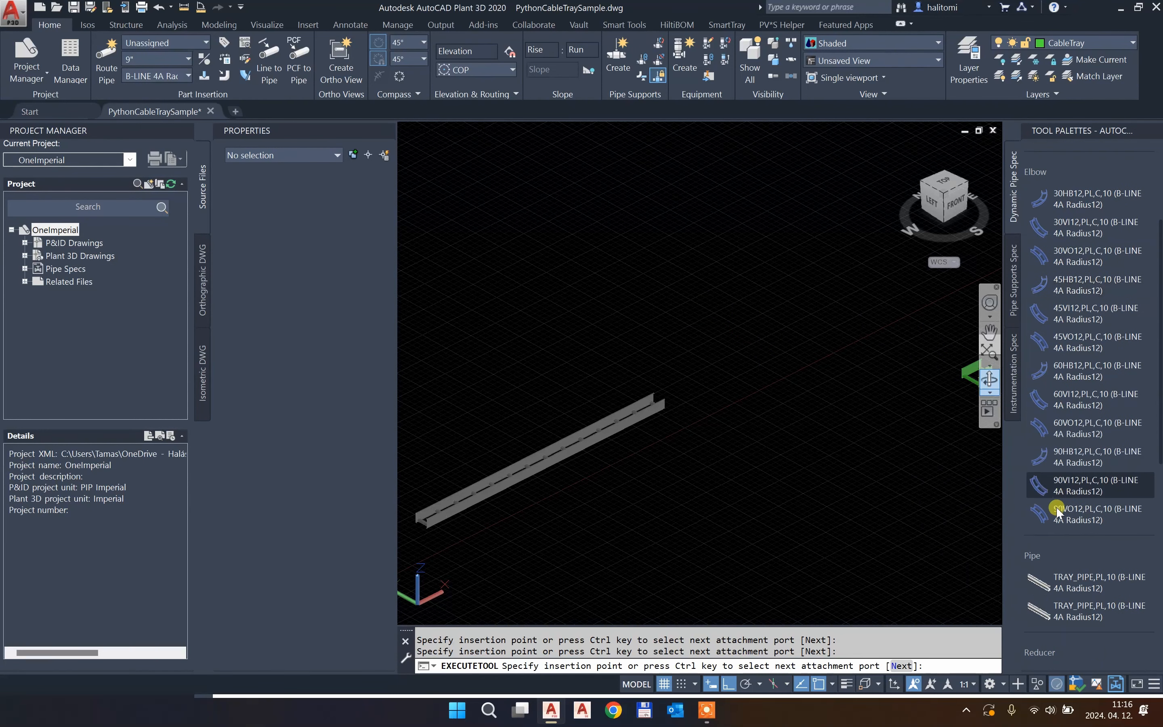
{"action": "left_click", "coordinate": [1071, 513]}
{"action": "scroll", "coordinate": [671, 371], "scroll_direction": "up", "scroll_amount": 3}
{"action": "key", "text": "ctrl"}
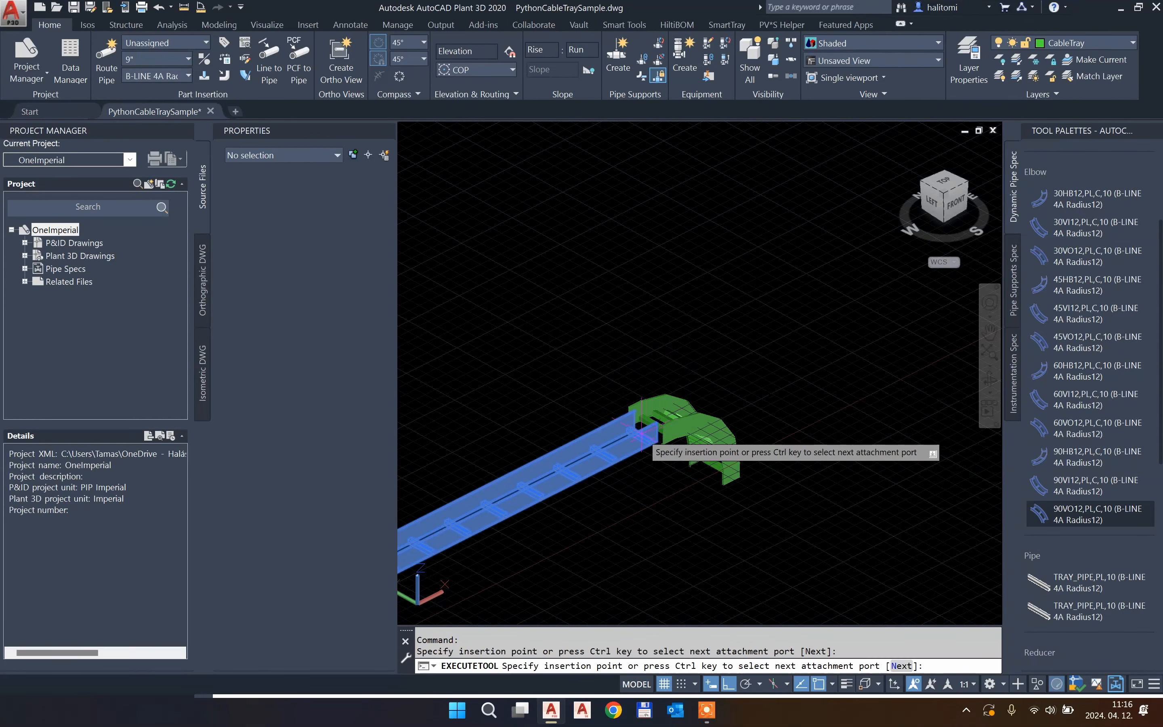
{"action": "left_click", "coordinate": [642, 434]}
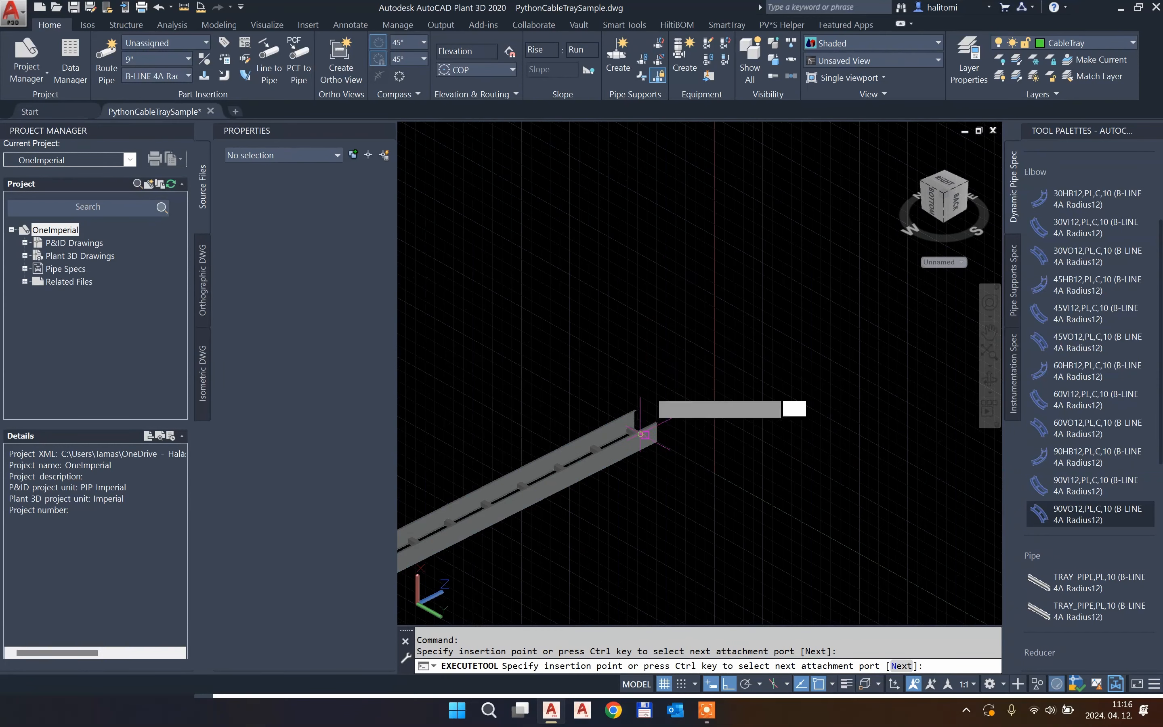
{"action": "left_click", "coordinate": [723, 601]}
{"action": "key", "text": "Escape"}
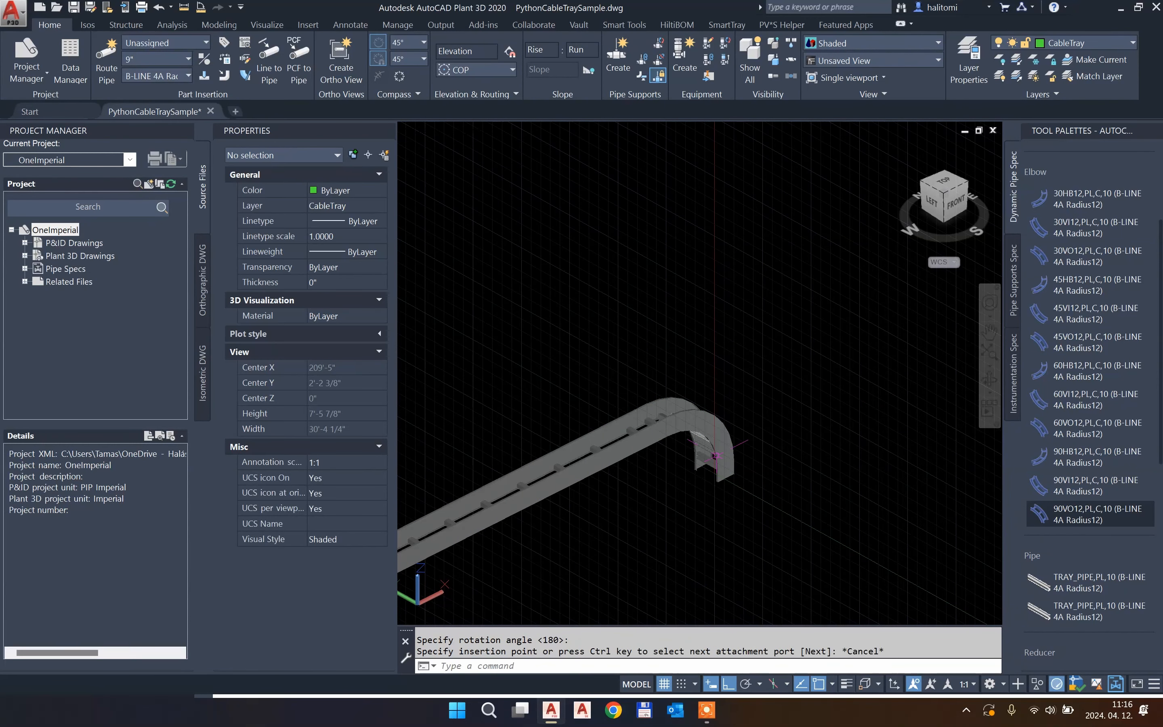
Step: Try a 90HB12 elbow on the open end of the tray with different rotations, and erase it
{"action": "scroll", "coordinate": [751, 478], "scroll_direction": "down", "scroll_amount": 5}
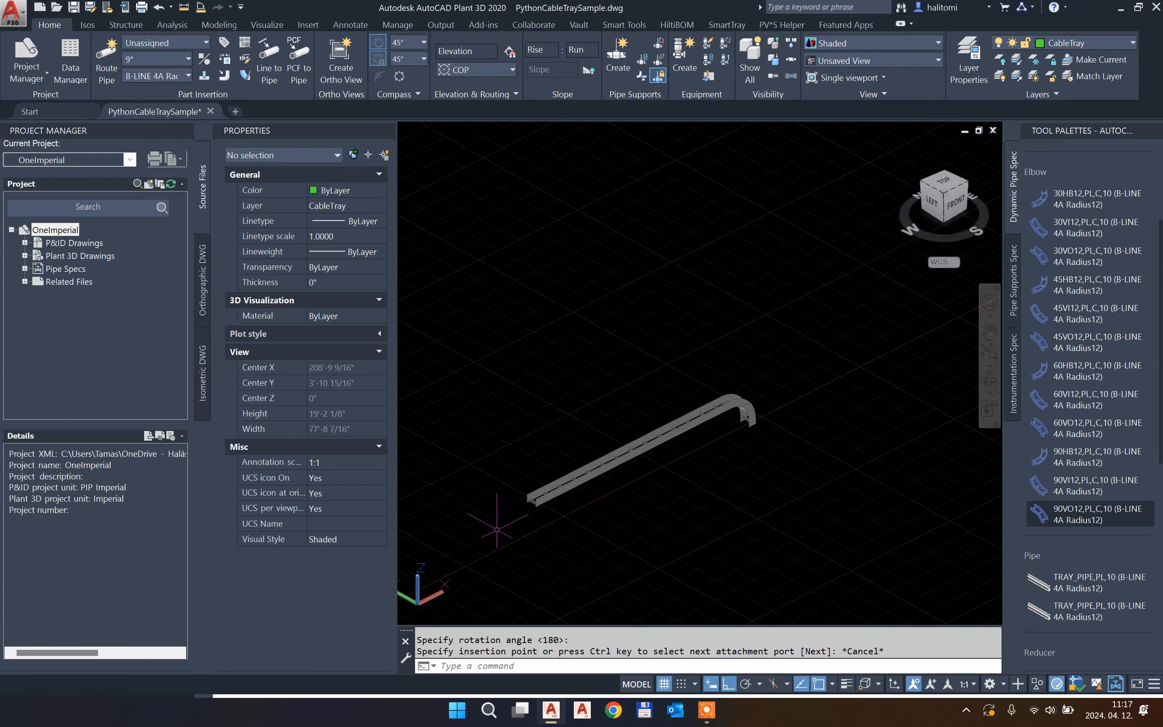
{"action": "scroll", "coordinate": [486, 518], "scroll_direction": "up", "scroll_amount": 2}
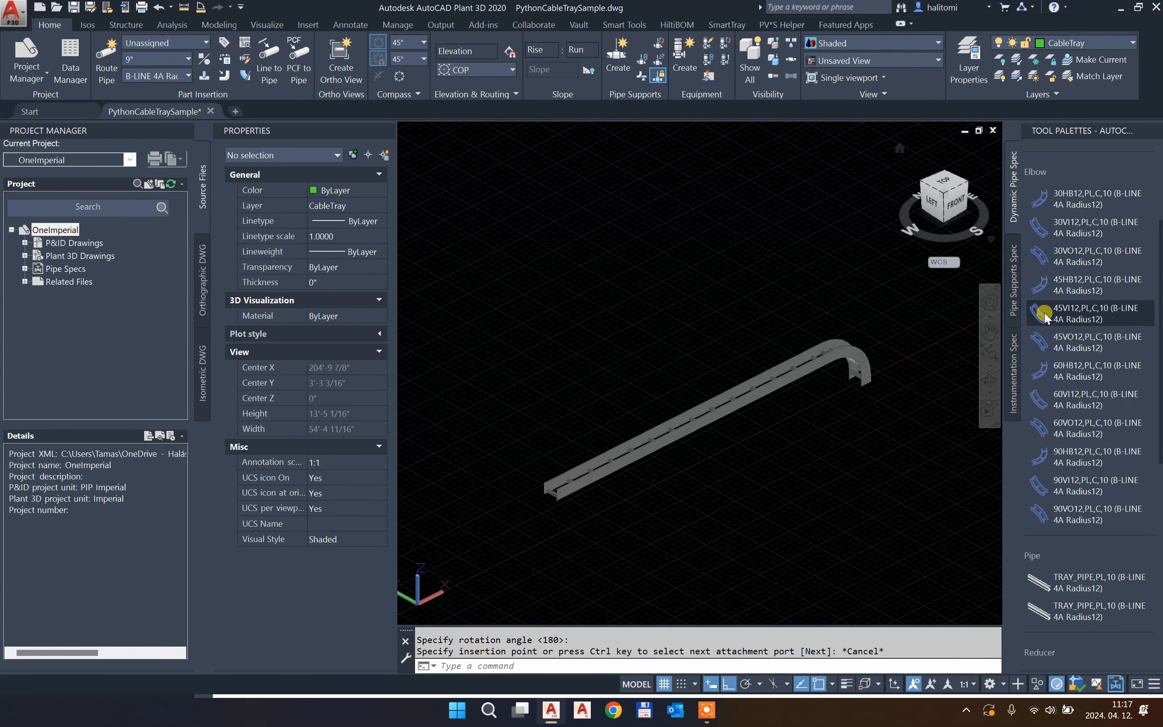
{"action": "left_click", "coordinate": [1034, 465]}
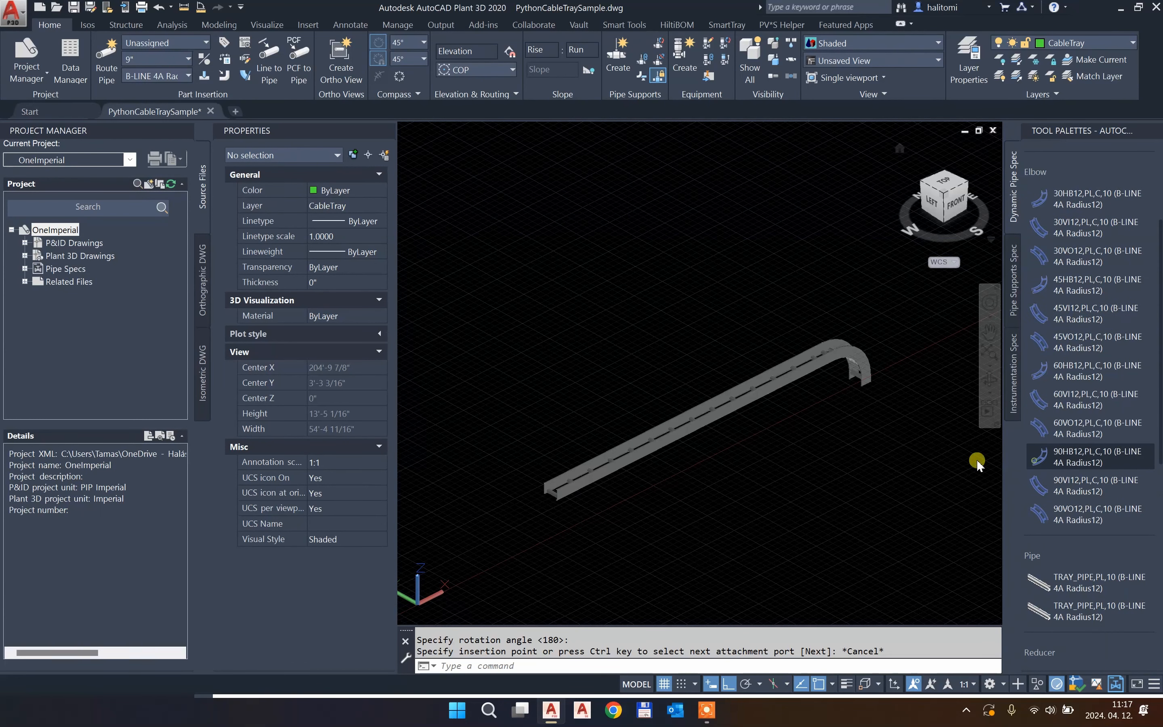
{"action": "left_click", "coordinate": [550, 490]}
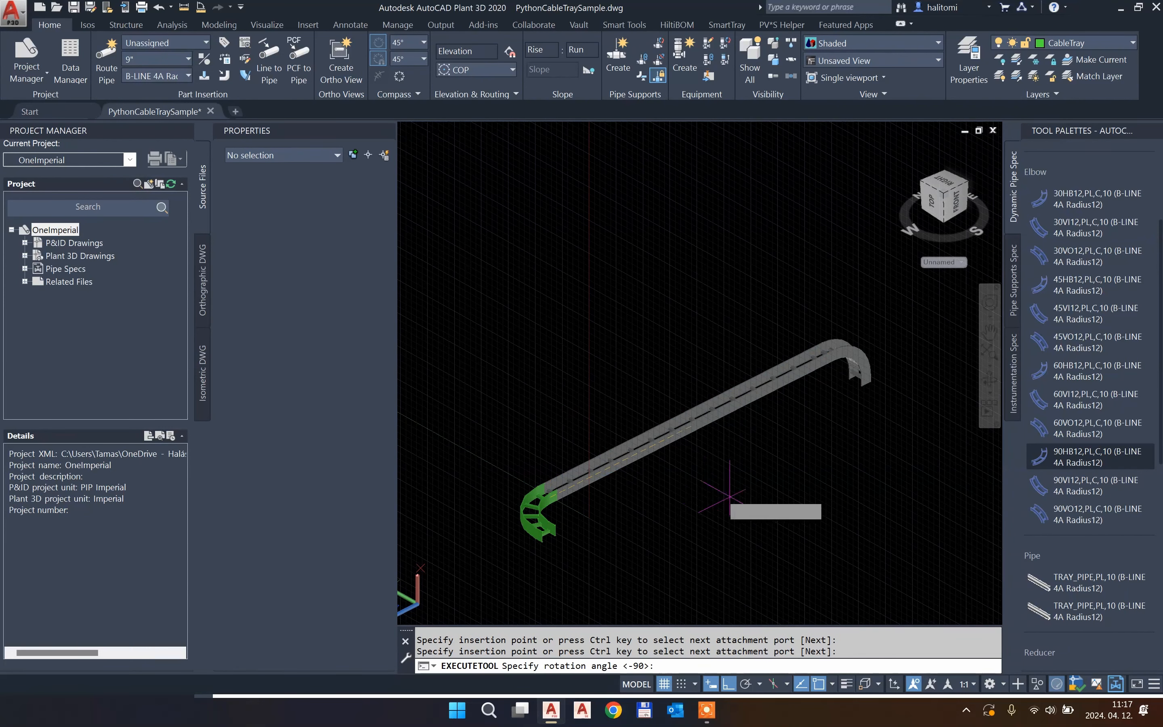
{"action": "middle_click_drag", "start_coordinate": [740, 481], "coordinate": [776, 490], "text": "shift"}
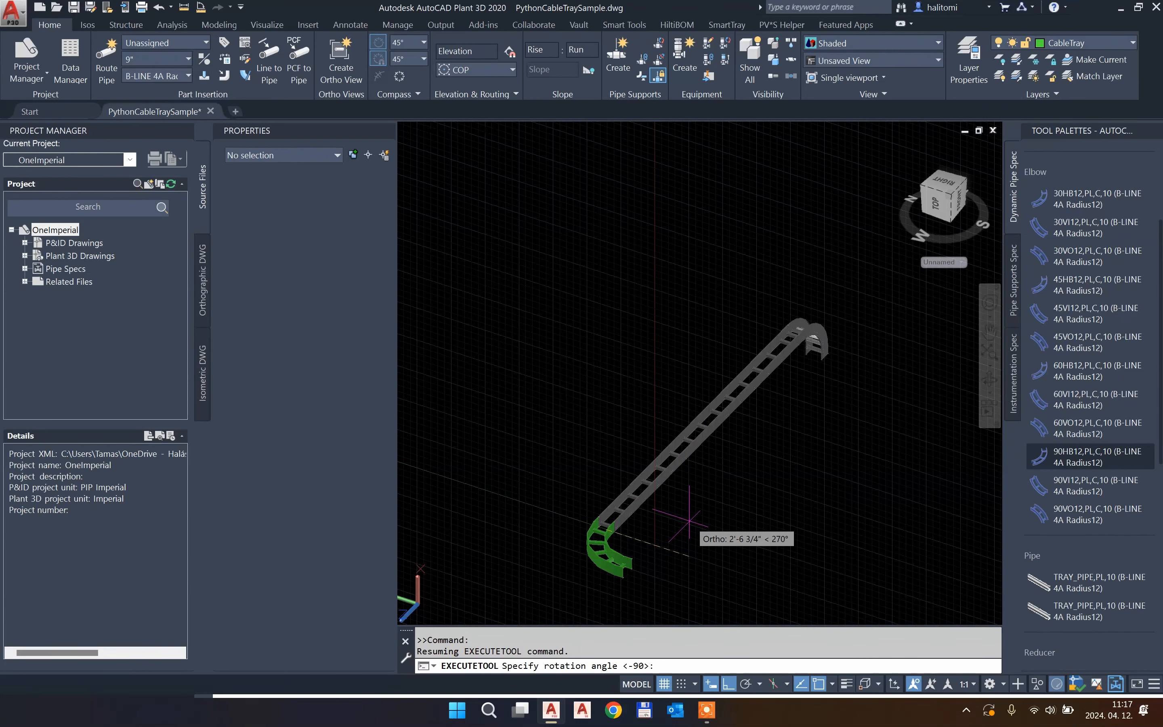
{"action": "scroll", "coordinate": [548, 502], "scroll_direction": "up", "scroll_amount": 2}
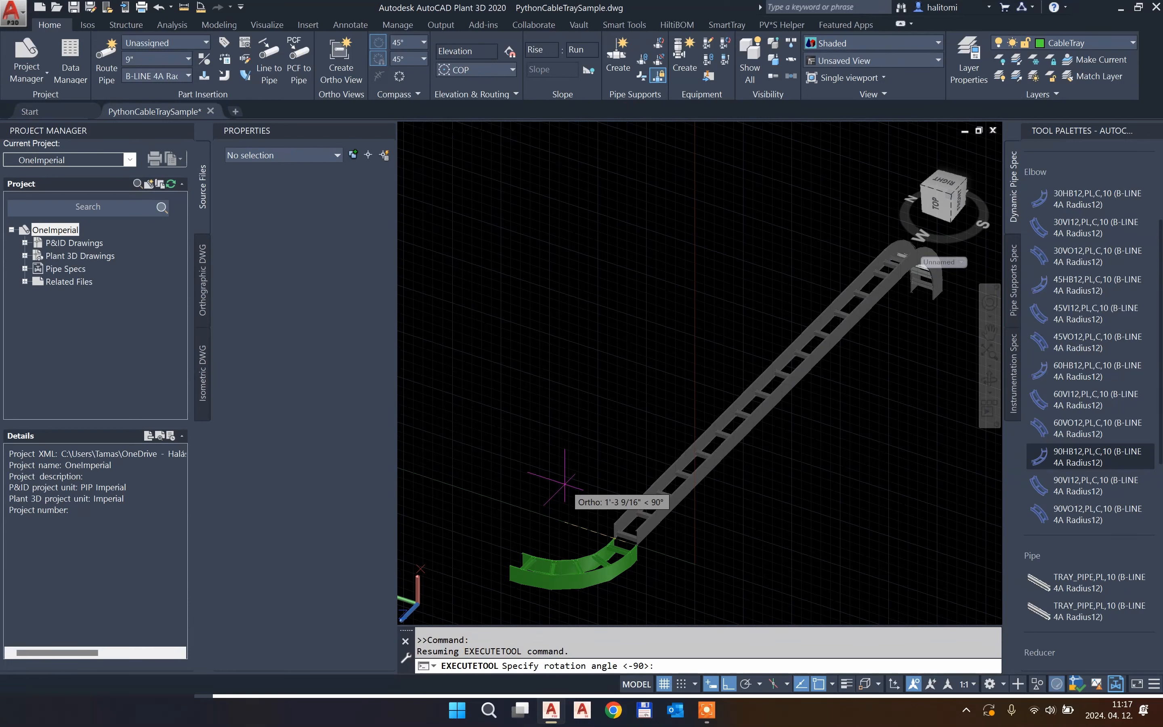
{"action": "key", "text": "Escape"}
{"action": "key", "text": "Escape"}
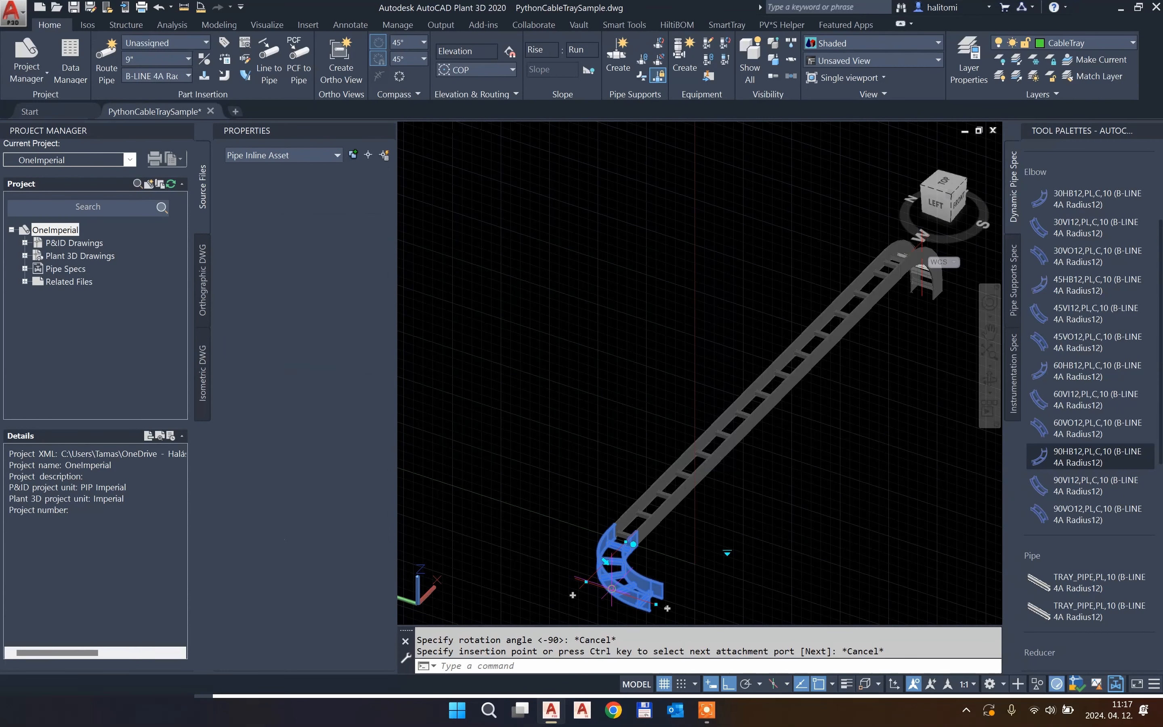
{"action": "key", "text": "Delete"}
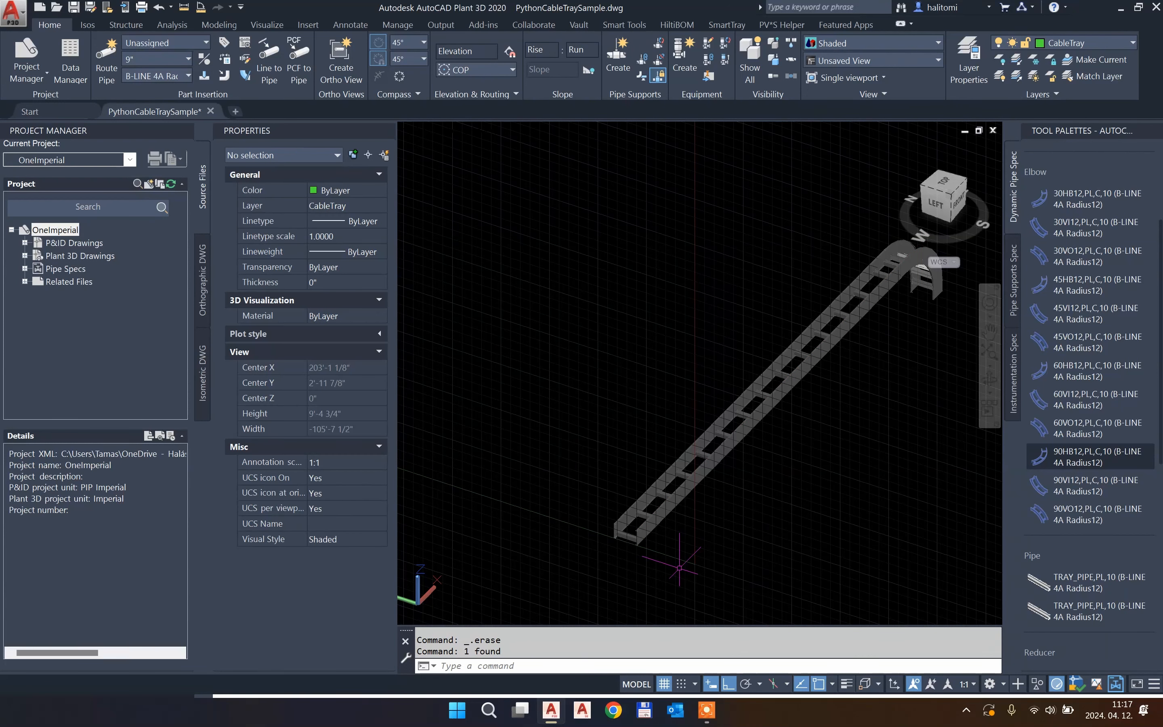
Step: Attach two 90HB12 elbows in succession to the open end of the straight tray, laid flat and curving in opposite directions
{"action": "left_click", "coordinate": [1043, 456]}
{"action": "right_click", "coordinate": [517, 411]}
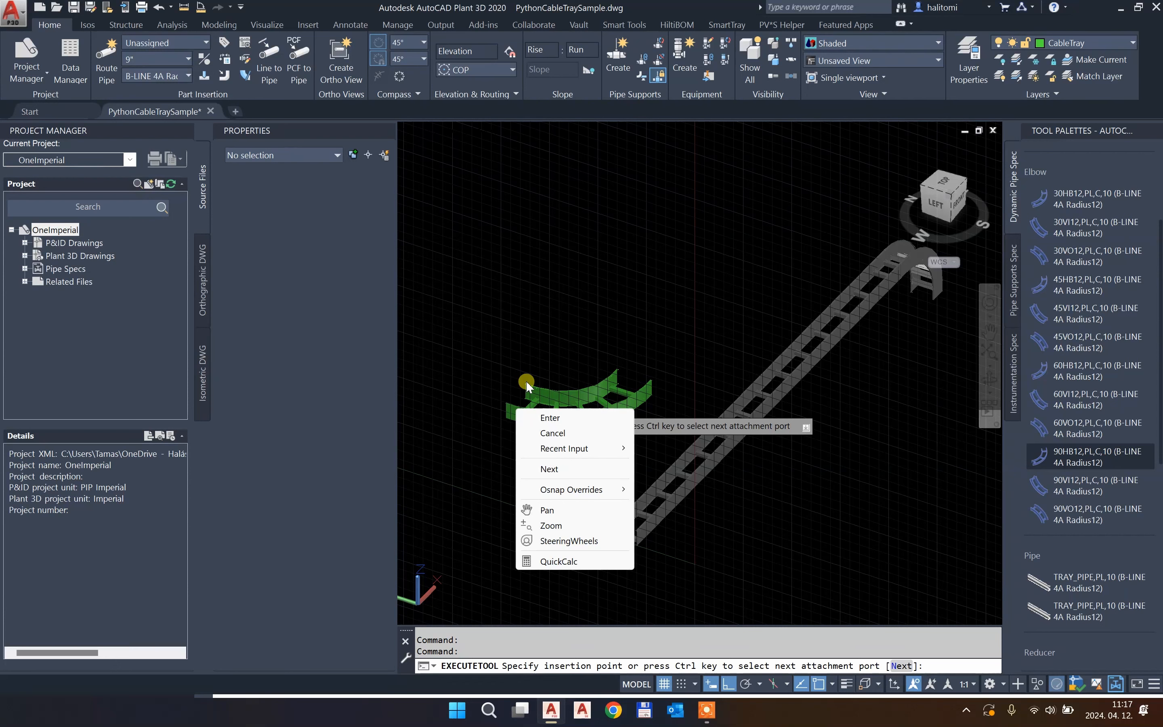
{"action": "left_click", "coordinate": [550, 469]}
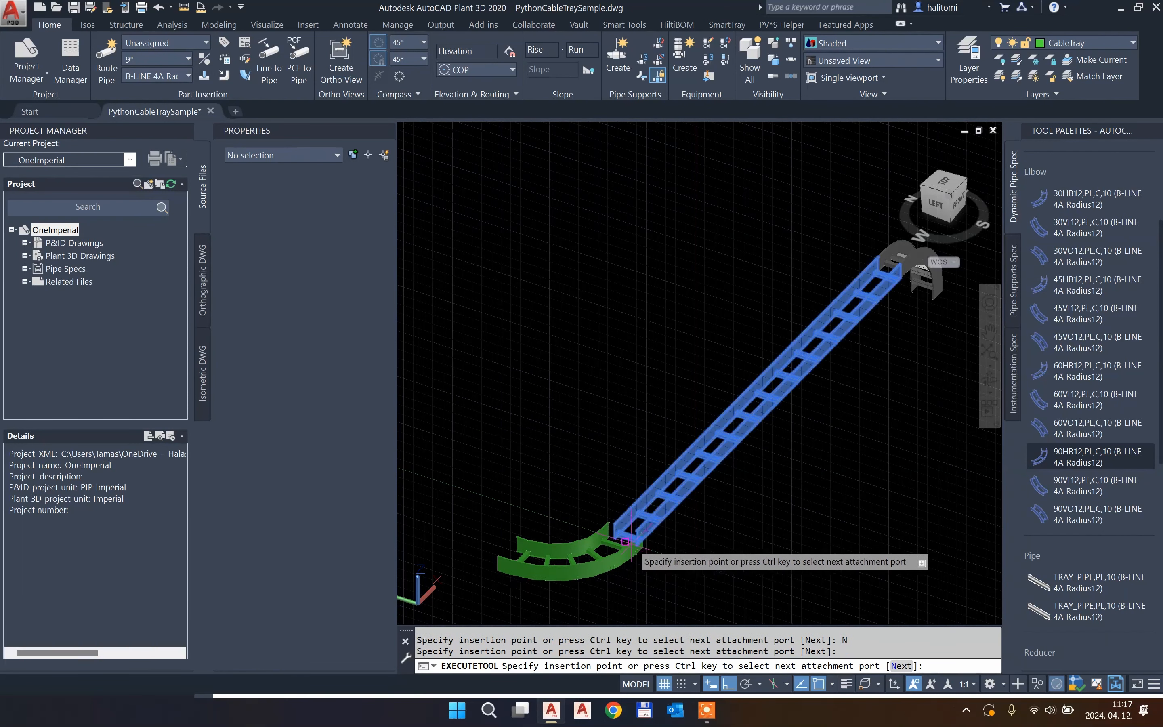
{"action": "left_click", "coordinate": [624, 529]}
{"action": "left_click", "coordinate": [485, 461]}
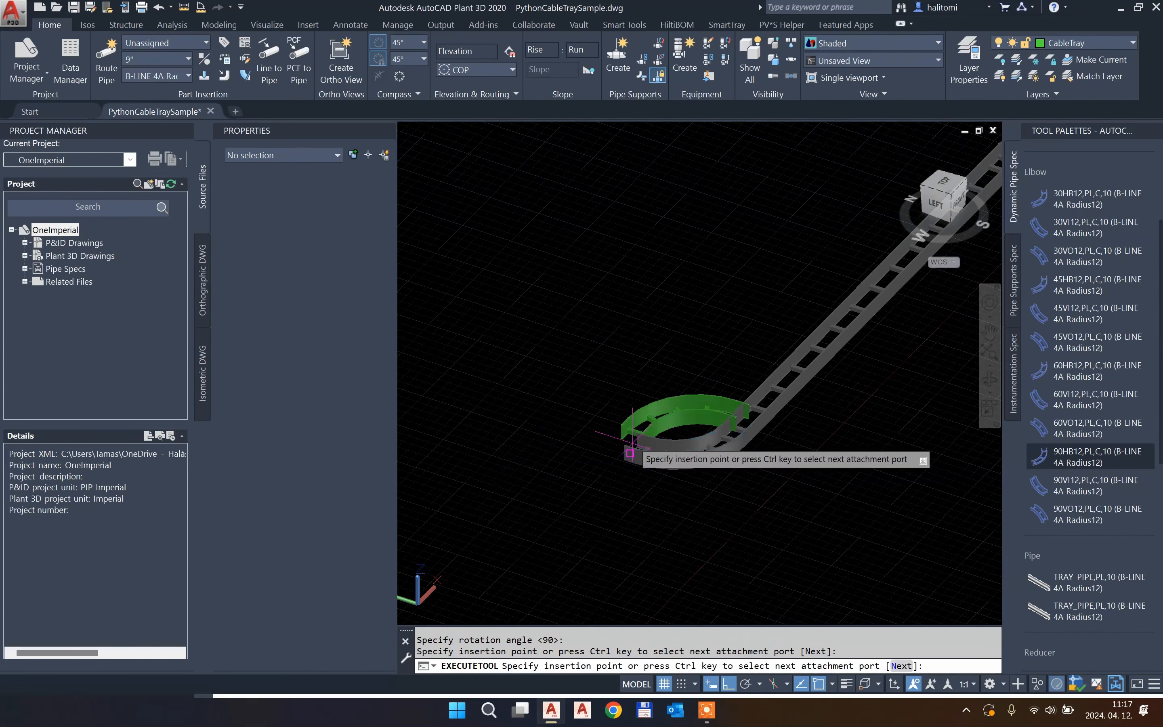
{"action": "left_click", "coordinate": [632, 441]}
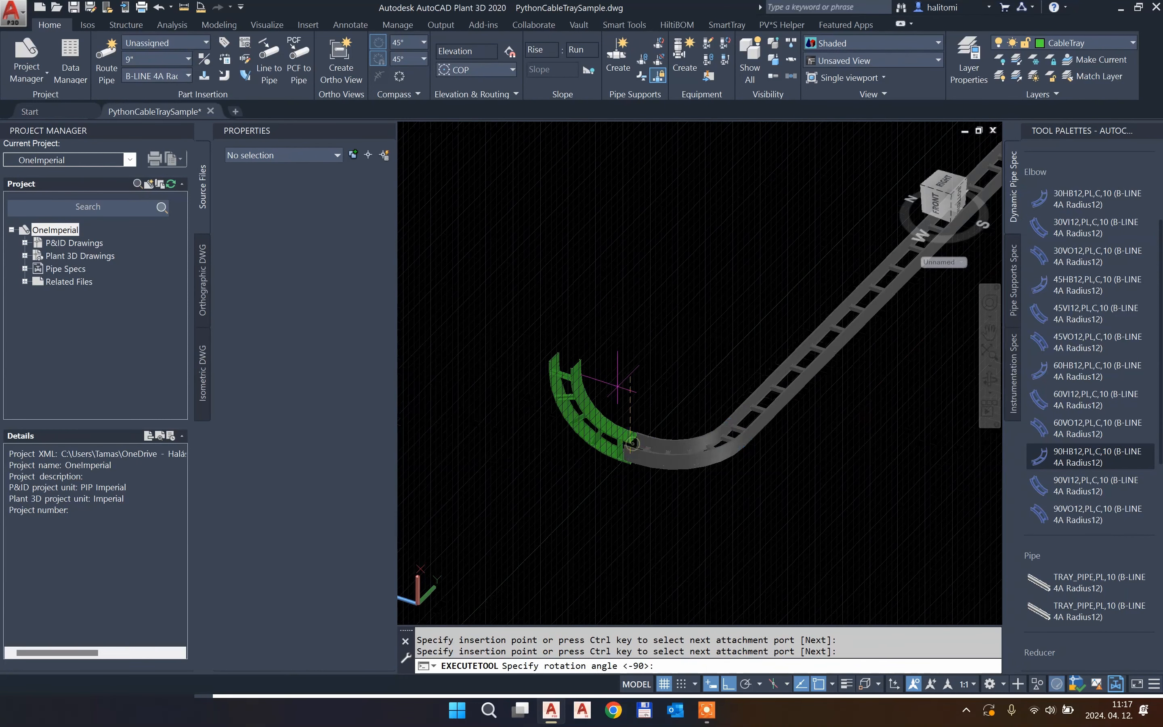
{"action": "left_click", "coordinate": [504, 288]}
Step: Attach a third 90HB12 elbow by its other port to the open end of the second elbow, continuing the flat S-shaped run
{"action": "right_click", "coordinate": [545, 317]}
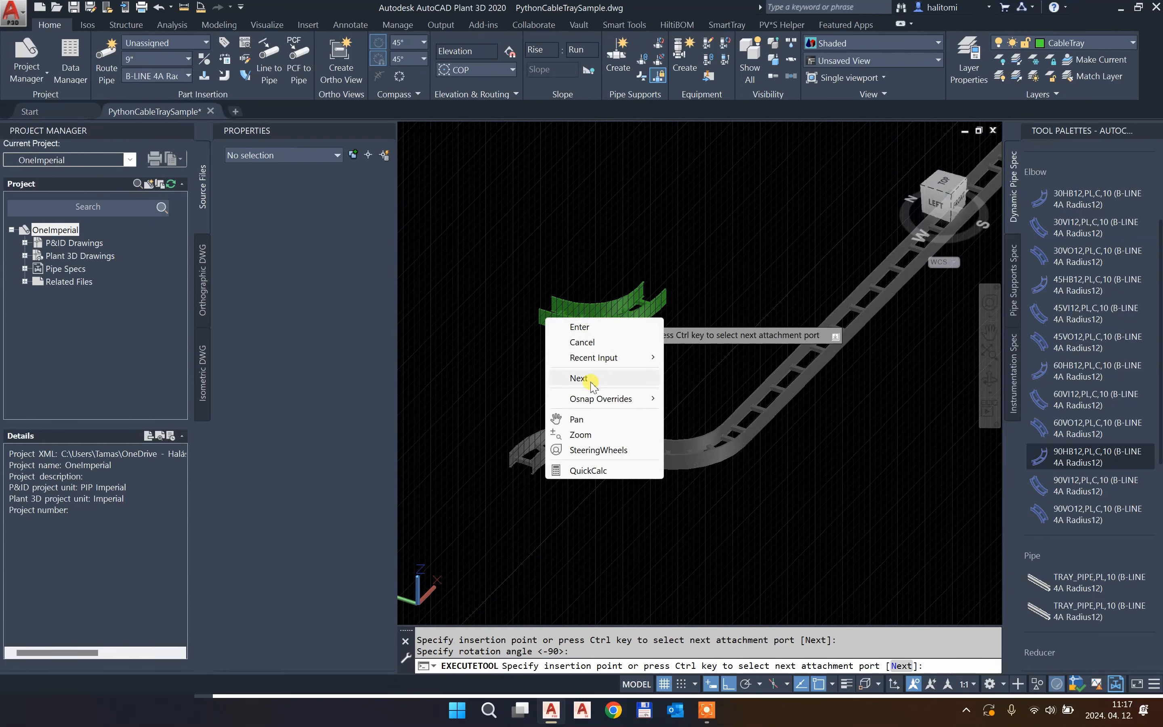
{"action": "left_click", "coordinate": [579, 379]}
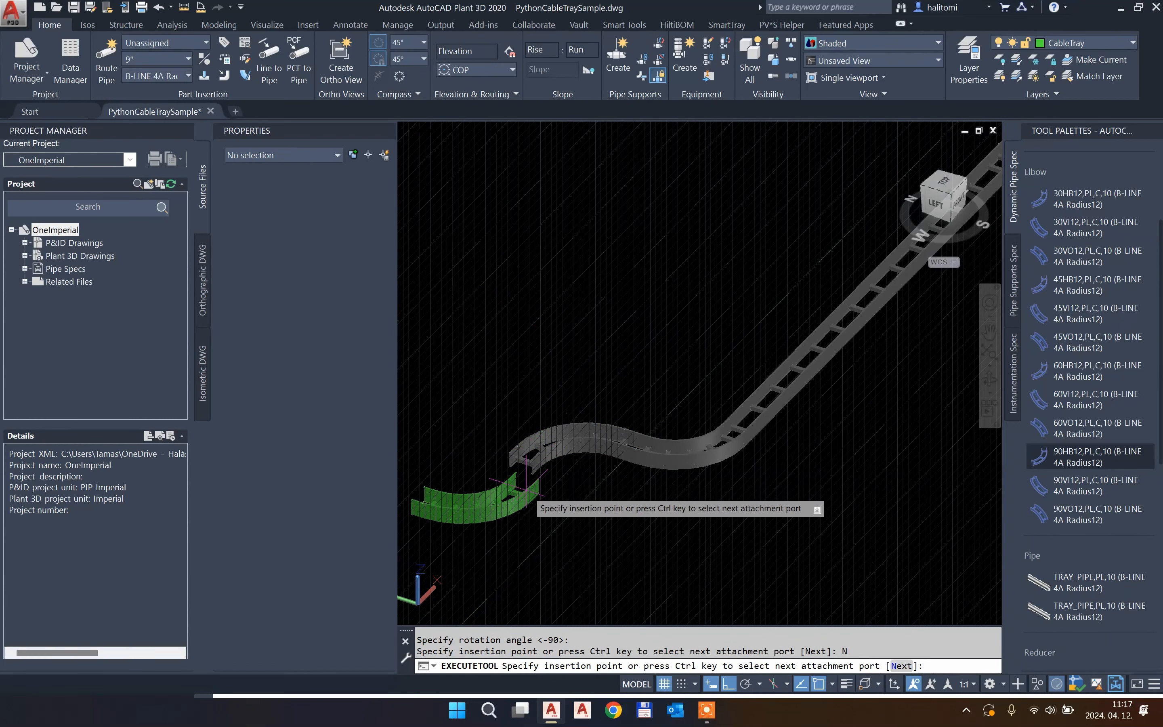
{"action": "left_click", "coordinate": [509, 467]}
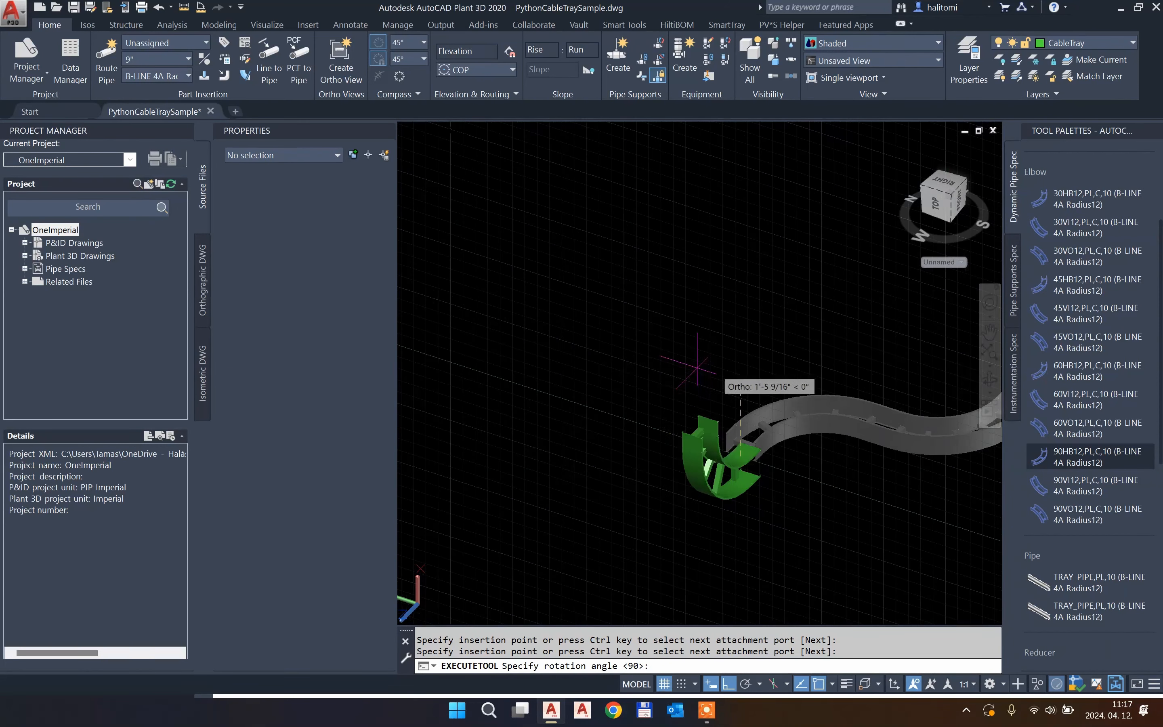
{"action": "scroll", "coordinate": [667, 379], "scroll_direction": "down", "scroll_amount": 2}
{"action": "left_click", "coordinate": [634, 376]}
{"action": "key", "text": "Escape"}
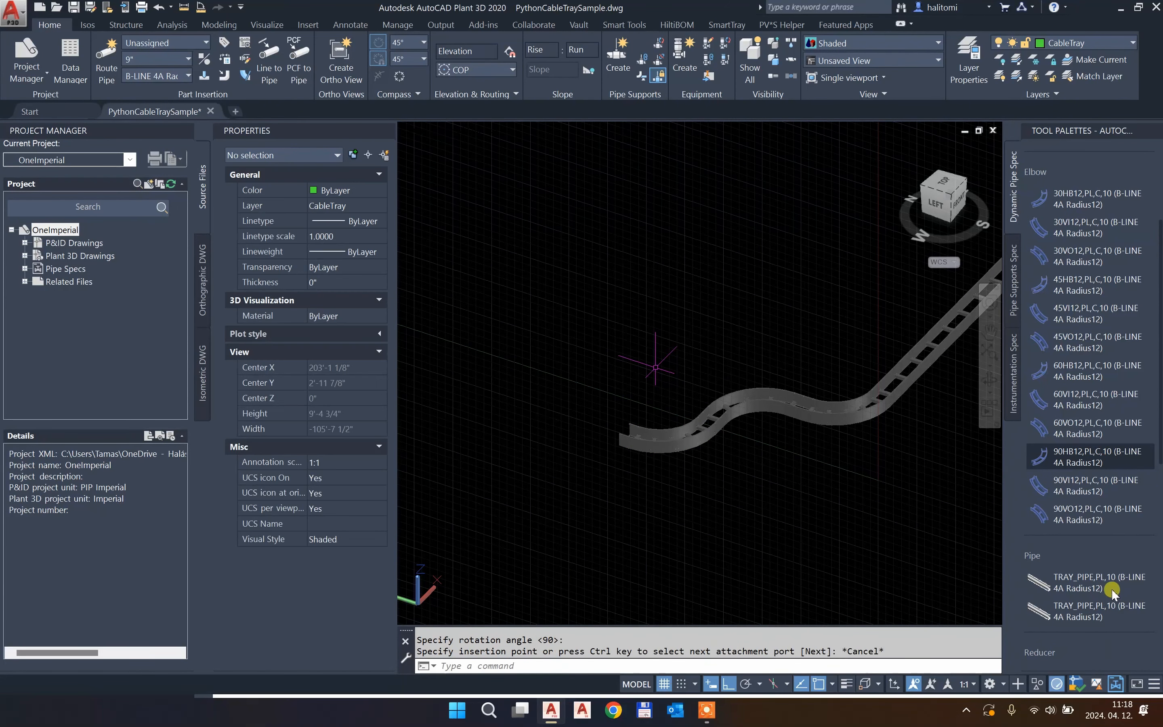
Step: Attach an HET12 tee to the open end of the last elbow, rotated to lie flat with the tray run
{"action": "scroll", "coordinate": [1105, 552], "scroll_direction": "down", "scroll_amount": 5}
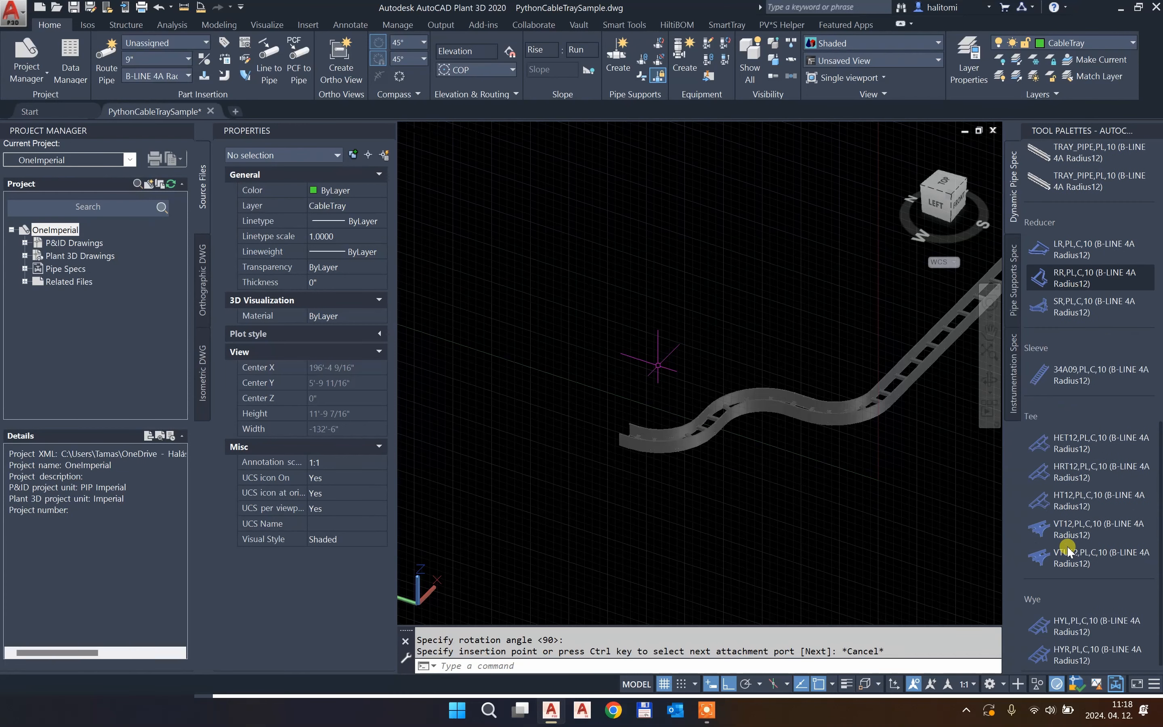
{"action": "left_click", "coordinate": [1036, 442]}
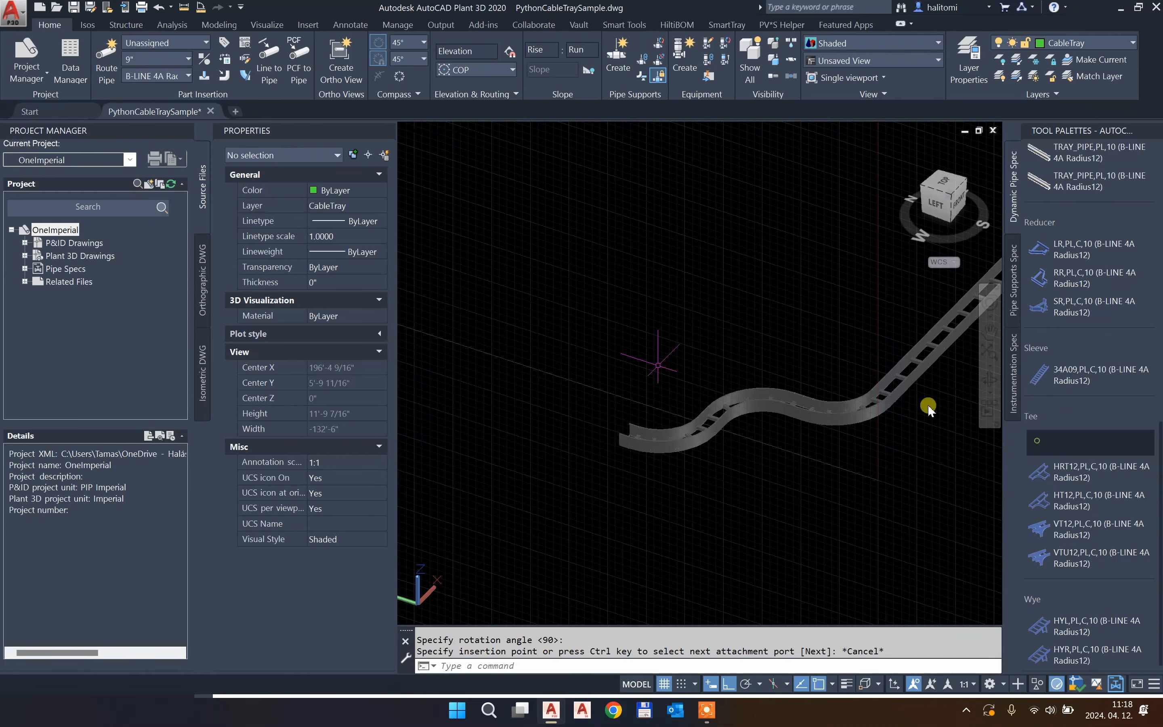
{"action": "key", "text": "ctrl"}
{"action": "key", "text": "ctrl"}
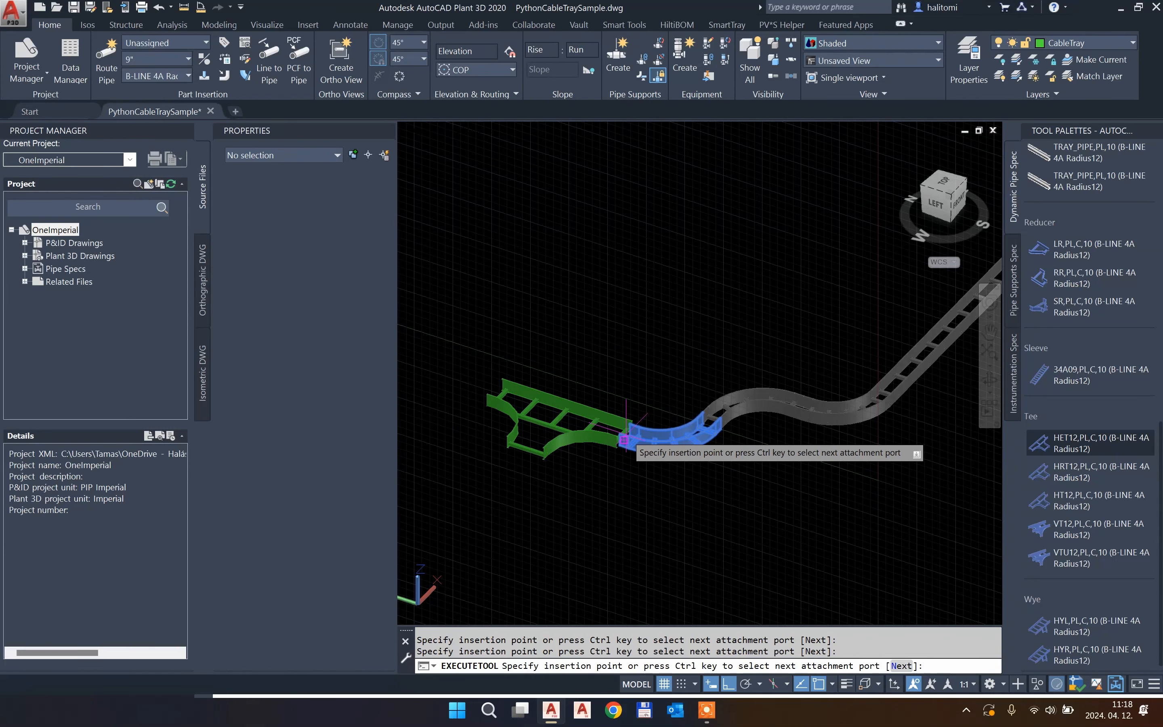
{"action": "left_click", "coordinate": [624, 435]}
{"action": "left_click", "coordinate": [485, 331]}
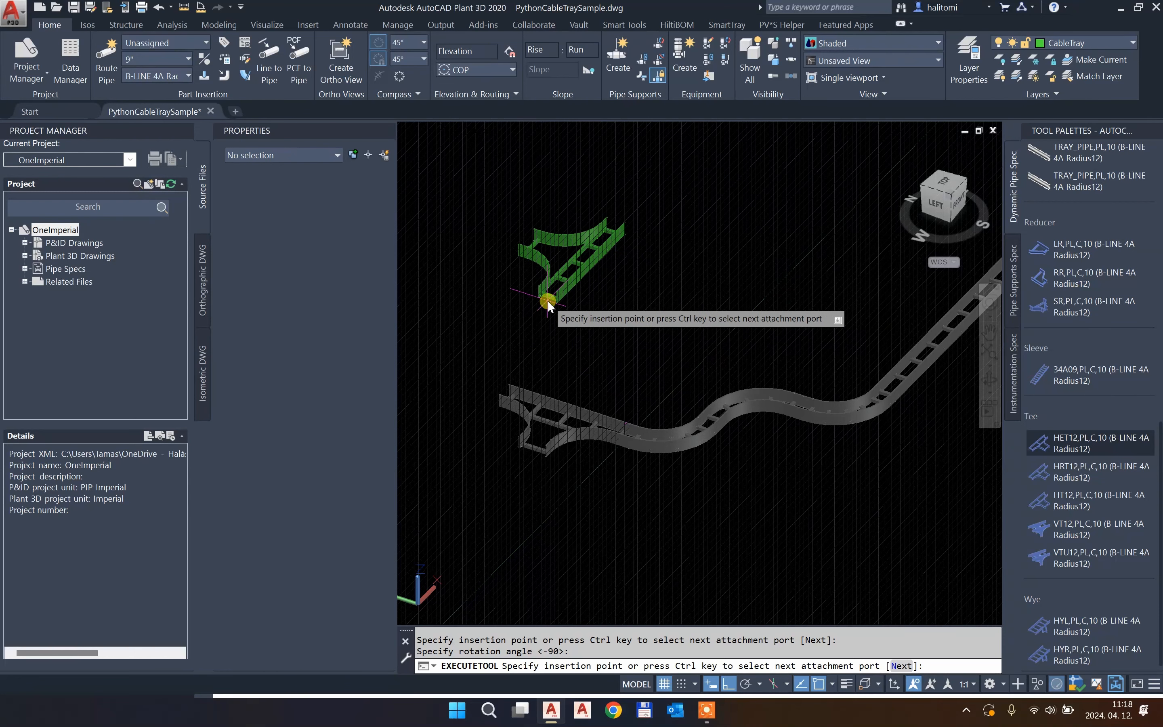
Step: Try a second HET12 tee on the open end of the first tee using its branch port, and erase it
{"action": "right_click", "coordinate": [548, 305]}
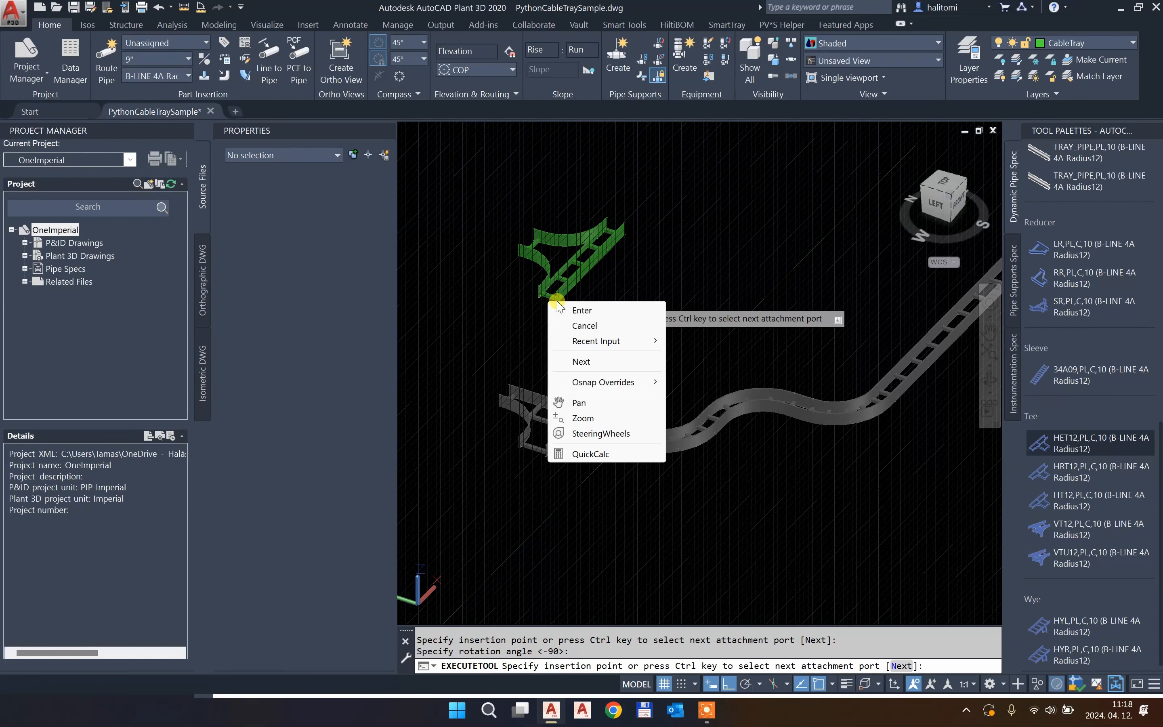
{"action": "left_click", "coordinate": [580, 362]}
{"action": "right_click", "coordinate": [592, 301]}
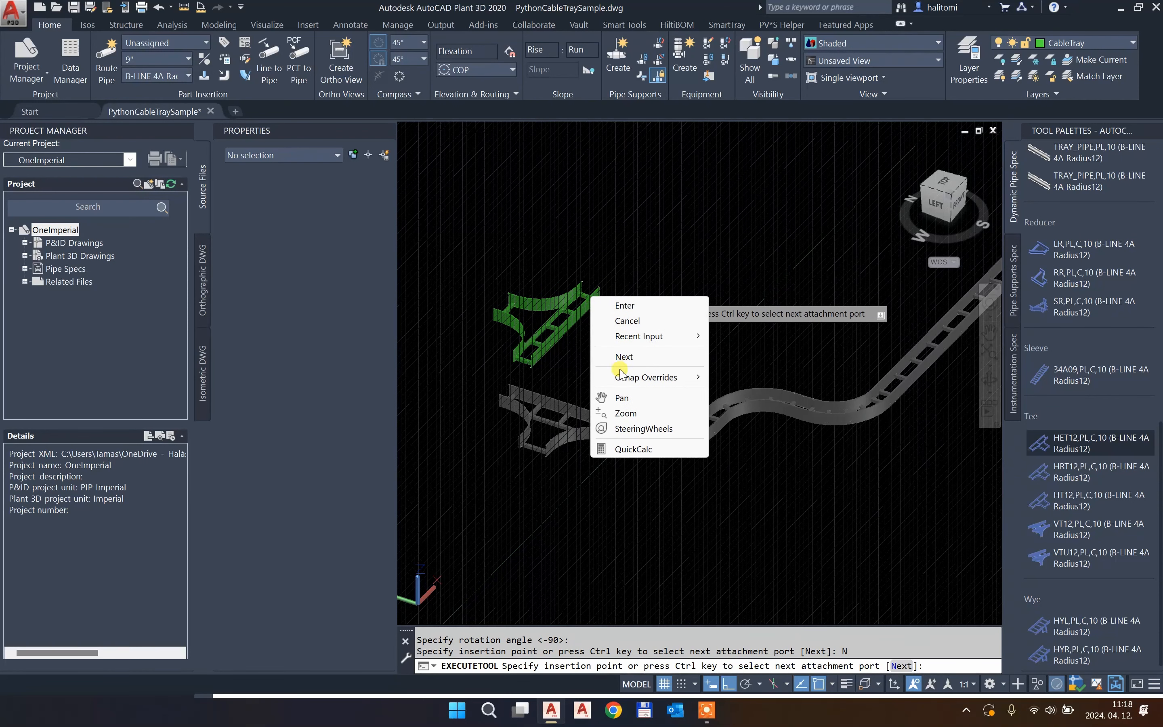
{"action": "left_click", "coordinate": [623, 356]}
{"action": "key", "text": "ctrl"}
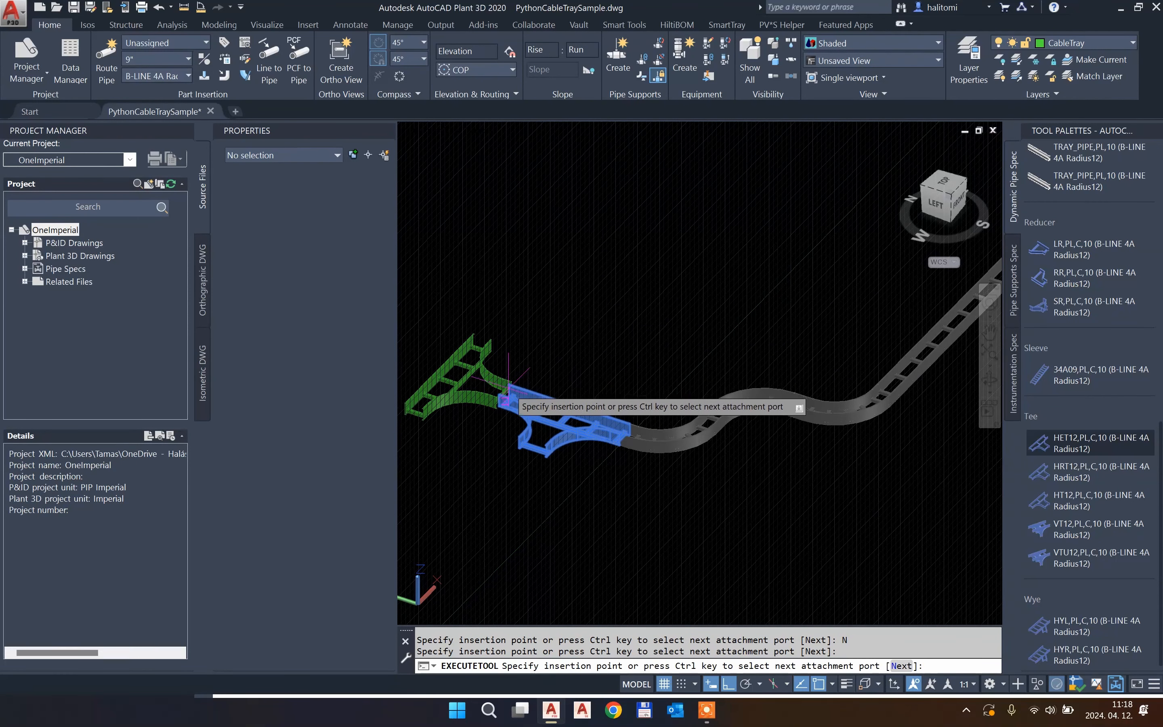
{"action": "left_click", "coordinate": [508, 384]}
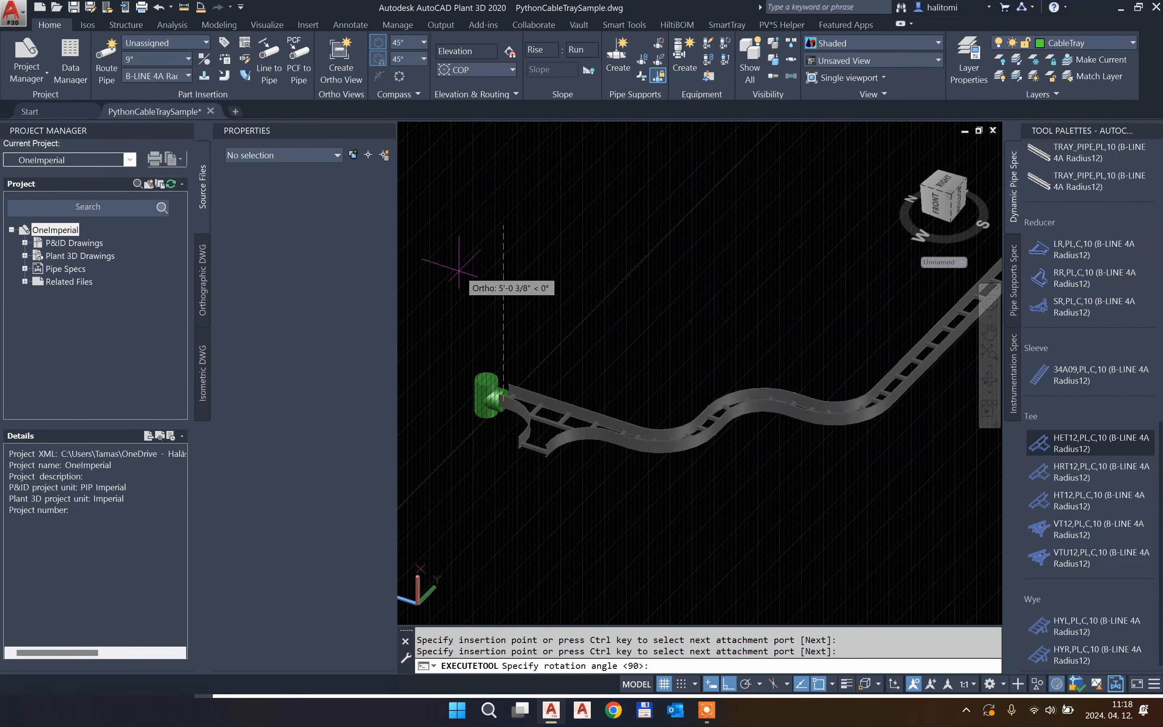
{"action": "key", "text": "Escape"}
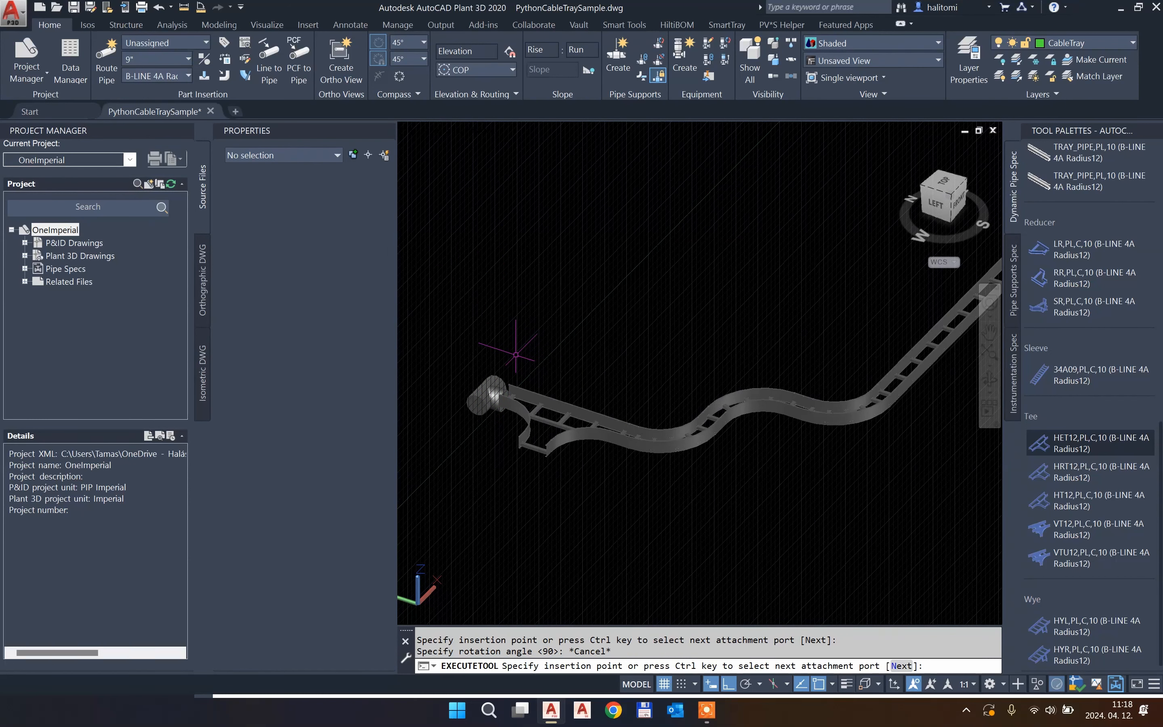
{"action": "key", "text": "Escape"}
{"action": "left_click", "coordinate": [482, 393]}
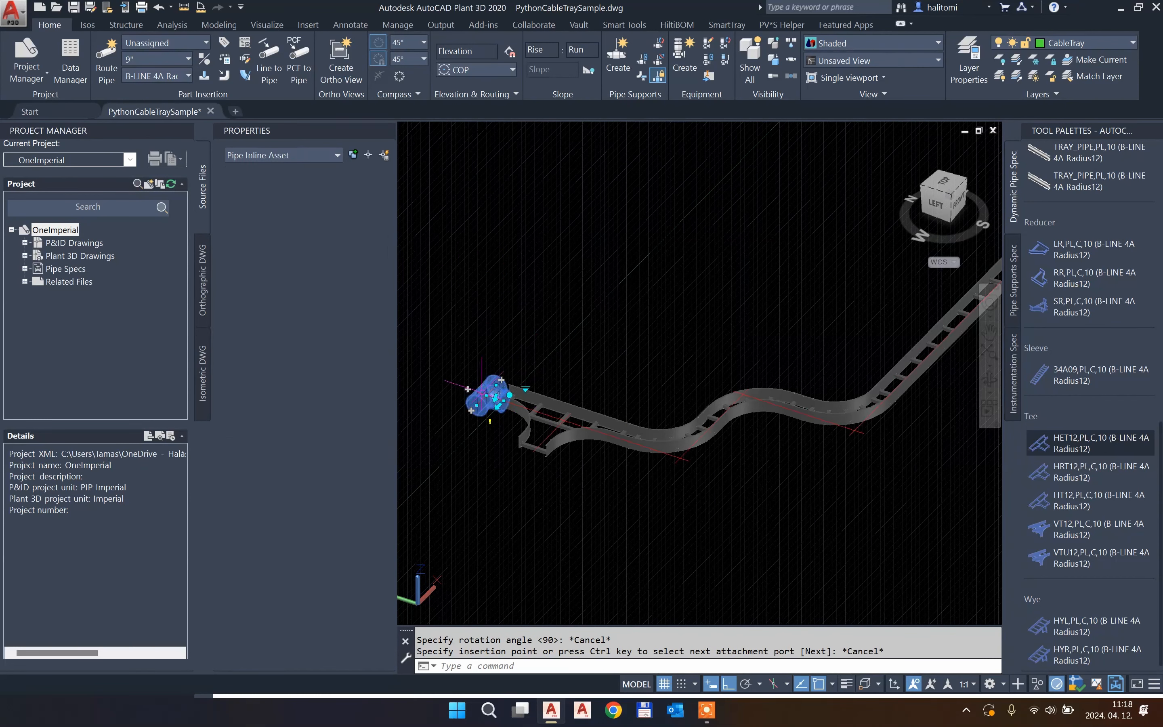
{"action": "key", "text": "Delete"}
Step: Select the long straight tray section and look through its properties down to the part geometry dimensions
{"action": "scroll", "coordinate": [692, 418], "scroll_direction": "down", "scroll_amount": 3}
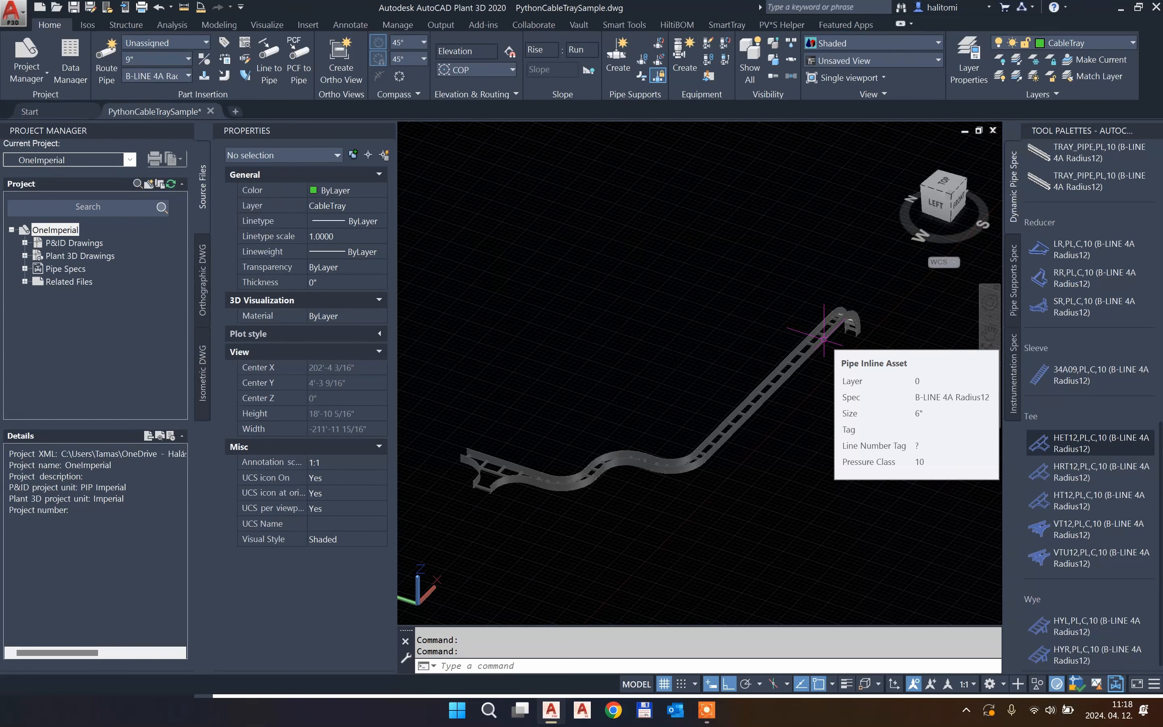
{"action": "left_click", "coordinate": [805, 359]}
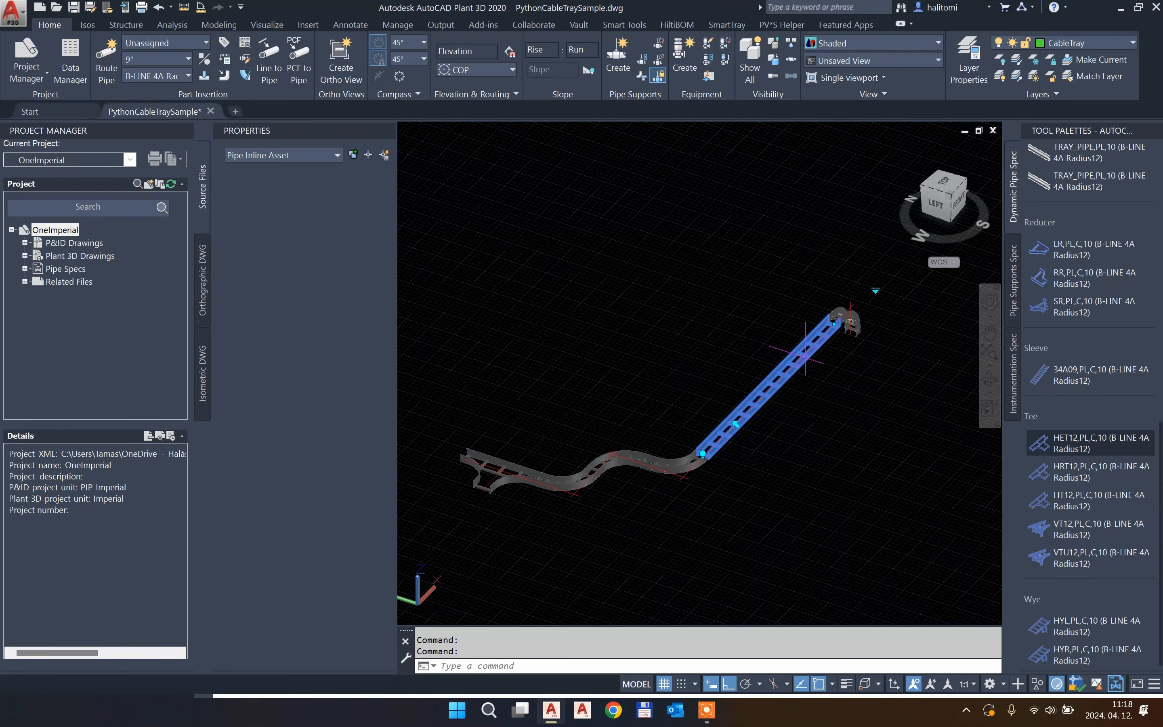
{"action": "scroll", "coordinate": [330, 526], "scroll_direction": "down", "scroll_amount": 15}
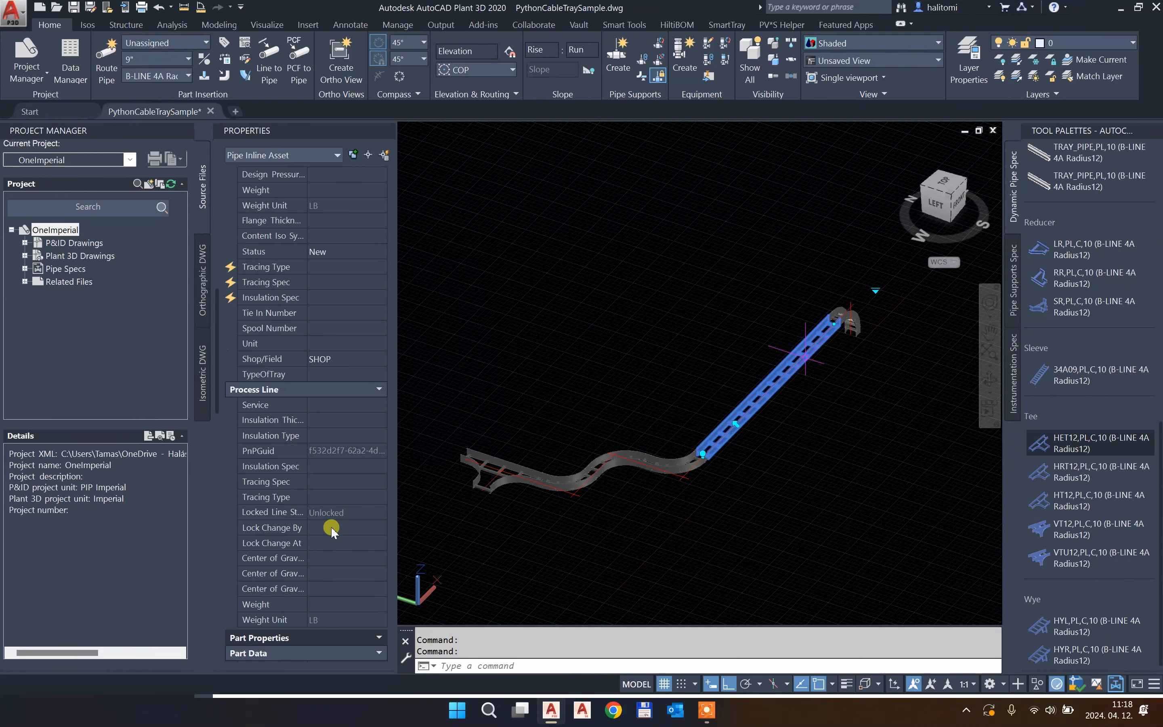
{"action": "scroll", "coordinate": [331, 526], "scroll_direction": "down", "scroll_amount": 8}
{"action": "scroll", "coordinate": [331, 526], "scroll_direction": "up", "scroll_amount": 10}
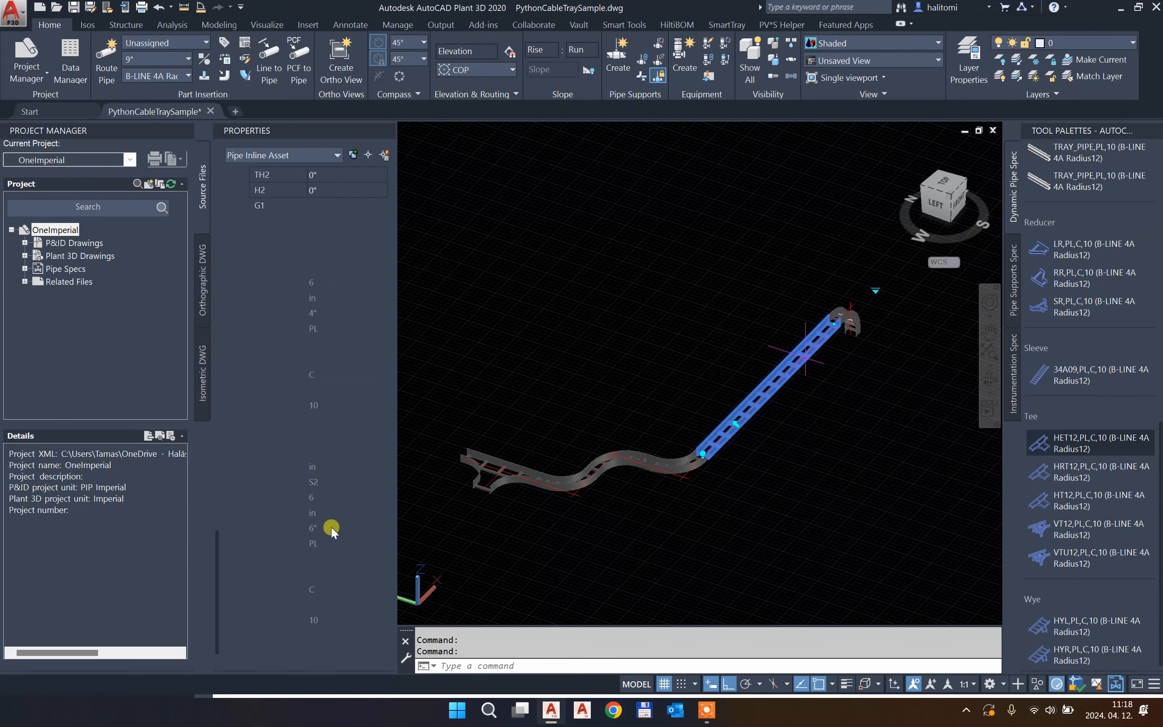